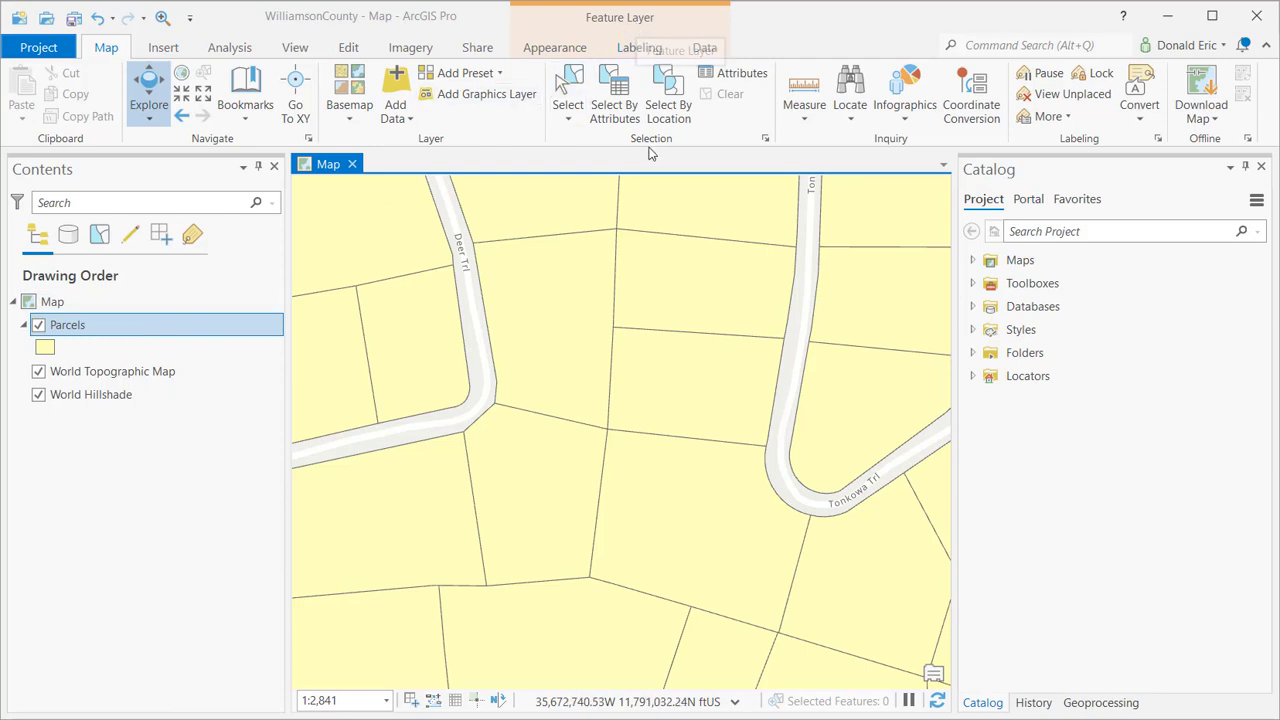
- Turn on labeling for the Parcels layer using the OWNER_NAME field
{"action": "left_click", "coordinate": [639, 50]}
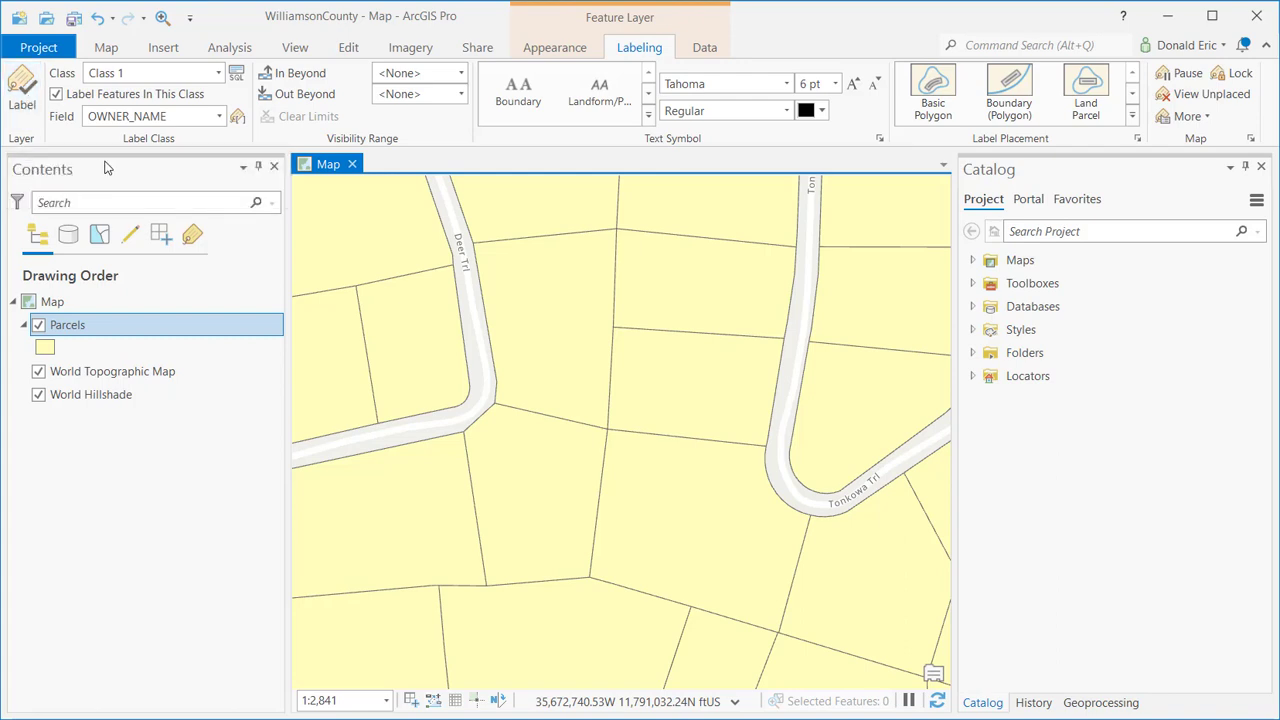
{"action": "left_click", "coordinate": [24, 90]}
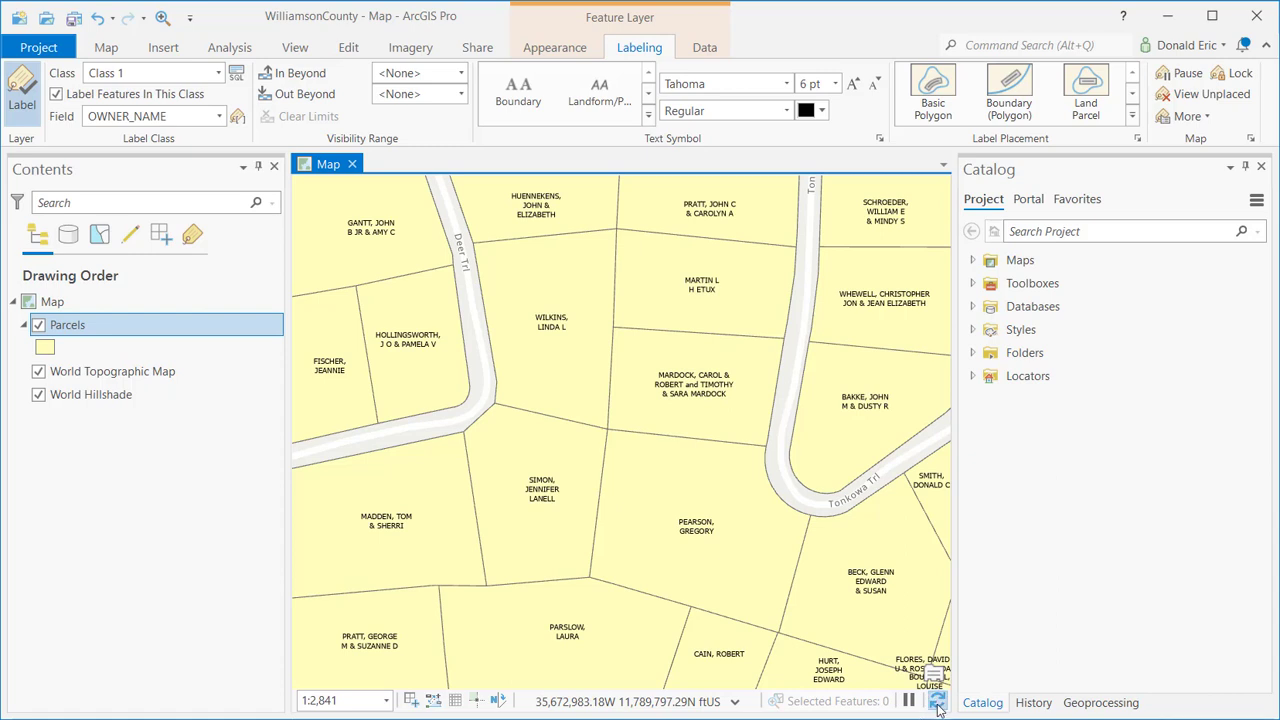
- Review the label fields and label class choices available for the Parcels layer
{"action": "left_click", "coordinate": [221, 119]}
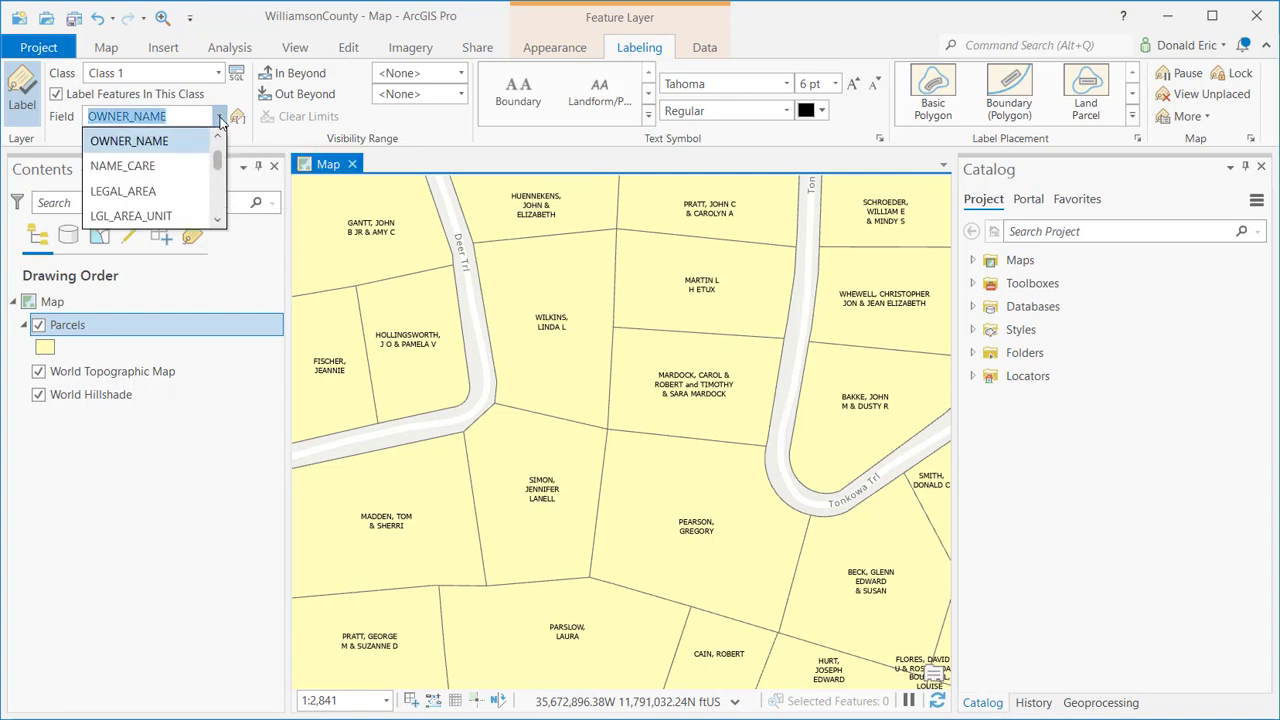
{"action": "left_click", "coordinate": [221, 119]}
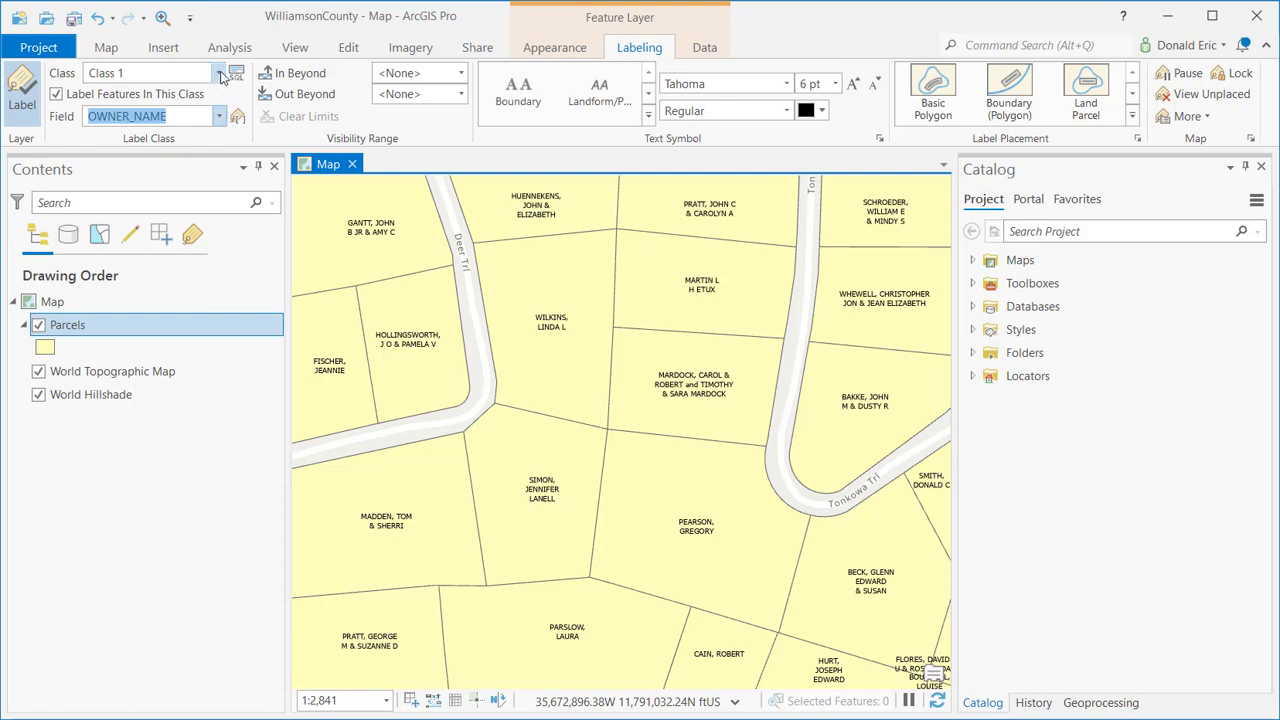
{"action": "left_click", "coordinate": [220, 75]}
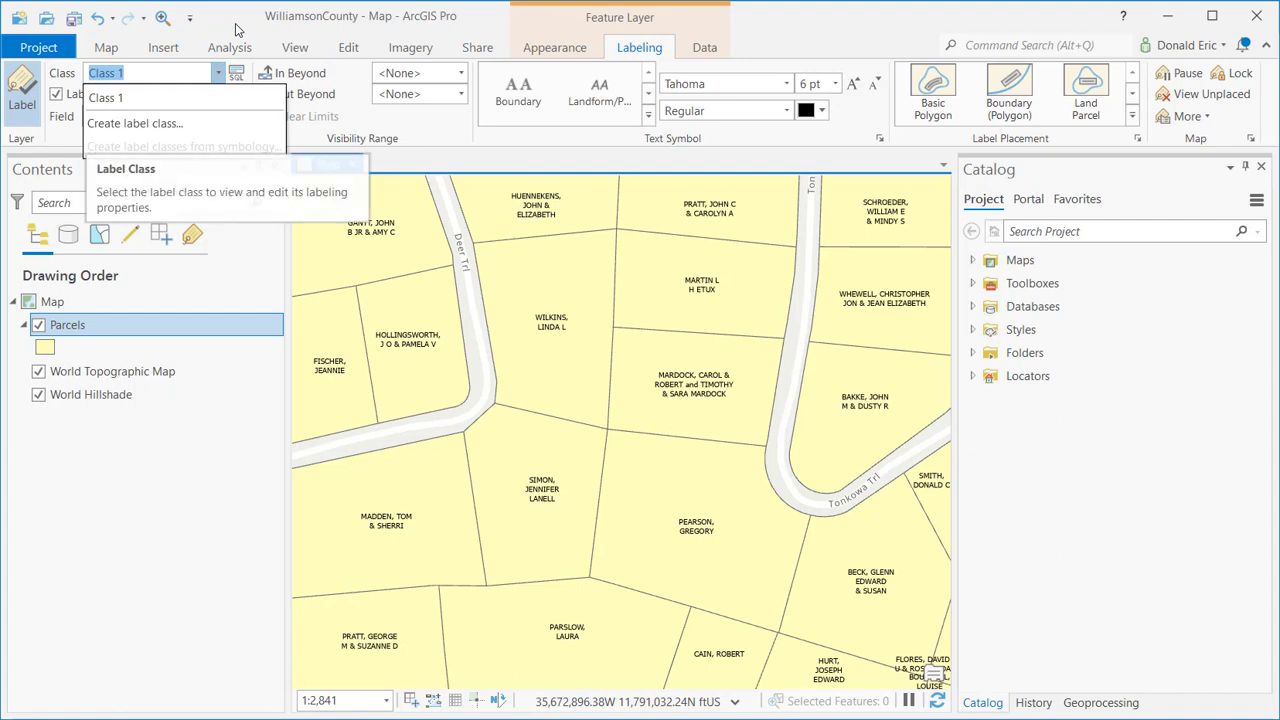
{"action": "left_click", "coordinate": [218, 73]}
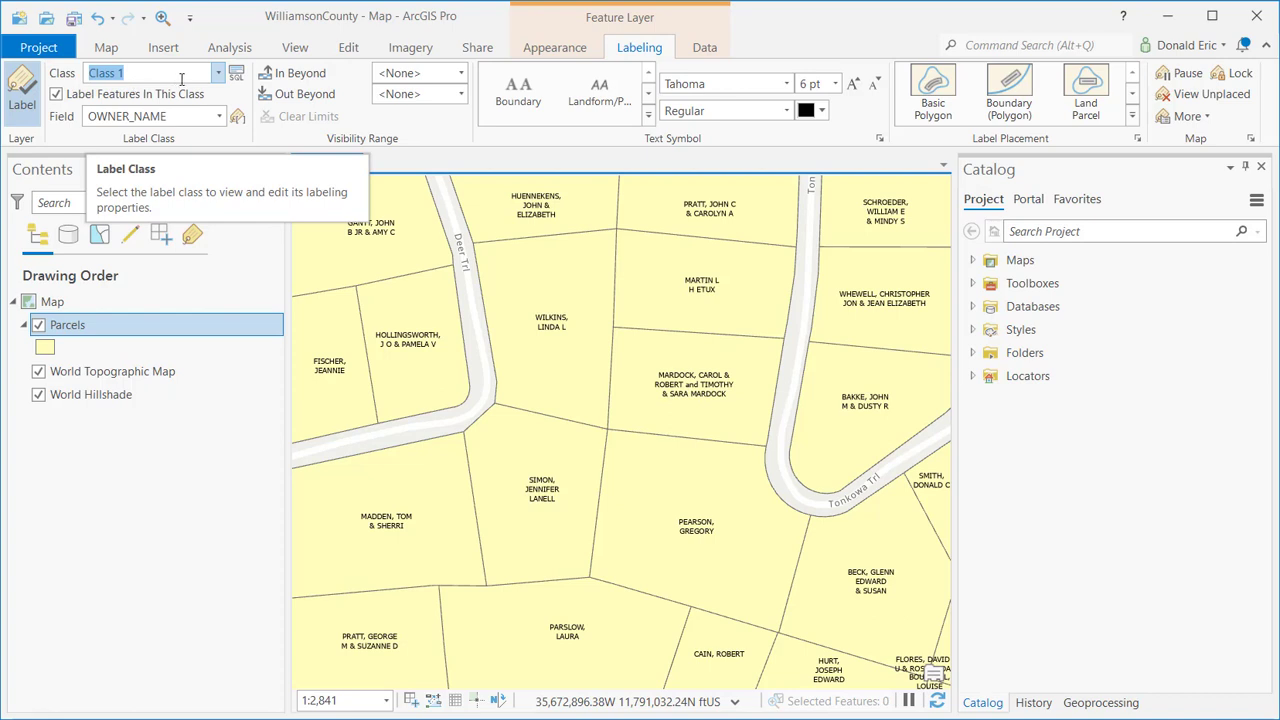
- Examine the Parcels label expression settings and the available expression languages, keeping Arcade
{"action": "left_click", "coordinate": [238, 119]}
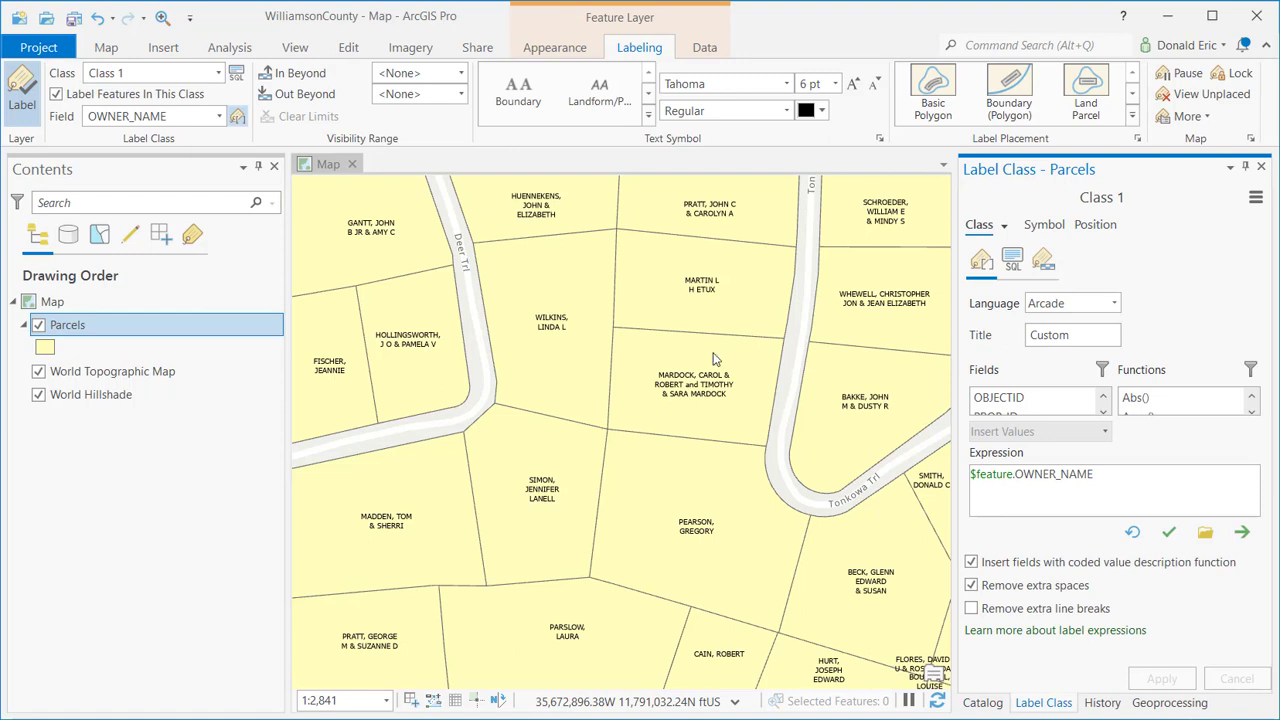
{"action": "left_click", "coordinate": [1080, 175]}
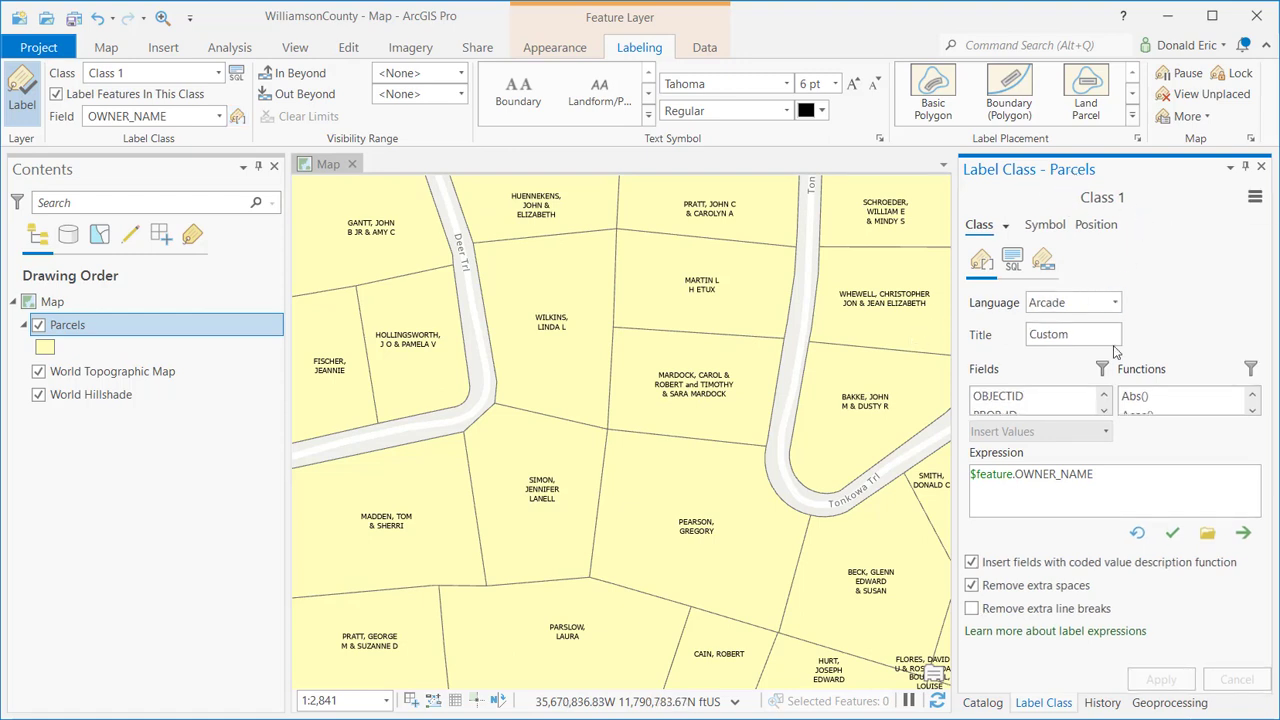
{"action": "left_click", "coordinate": [1114, 305]}
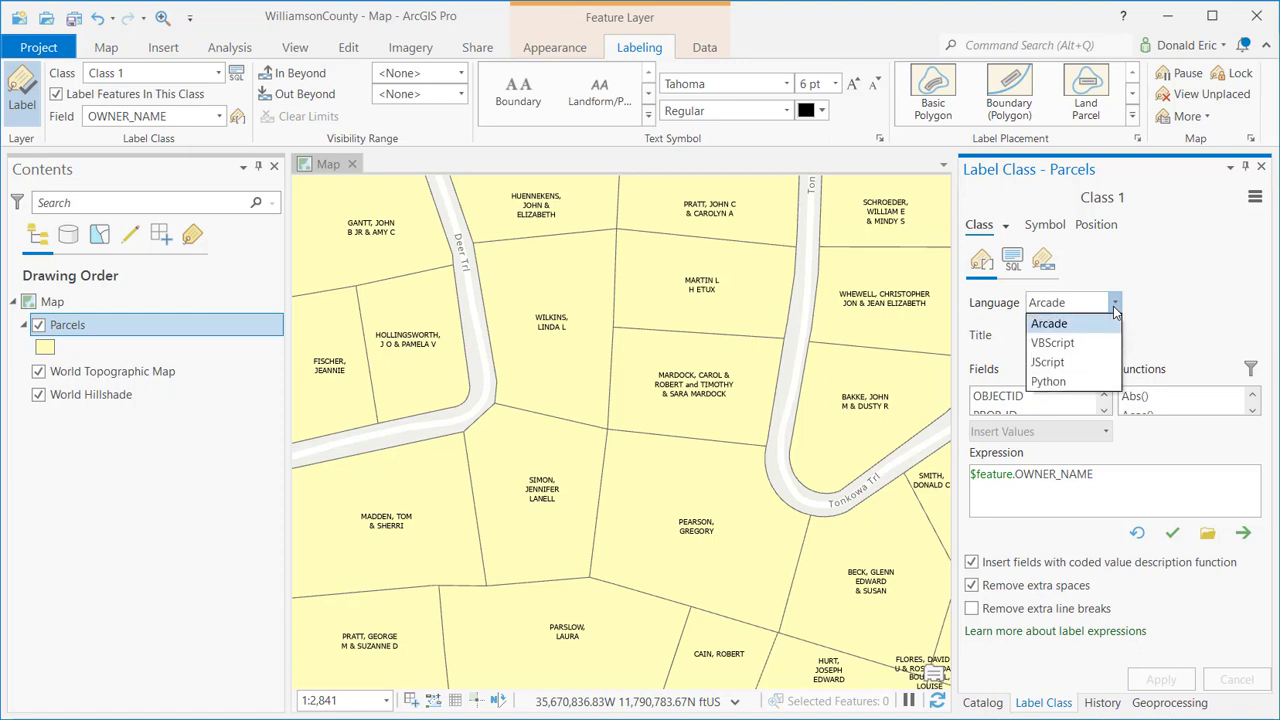
{"action": "left_click", "coordinate": [1090, 325]}
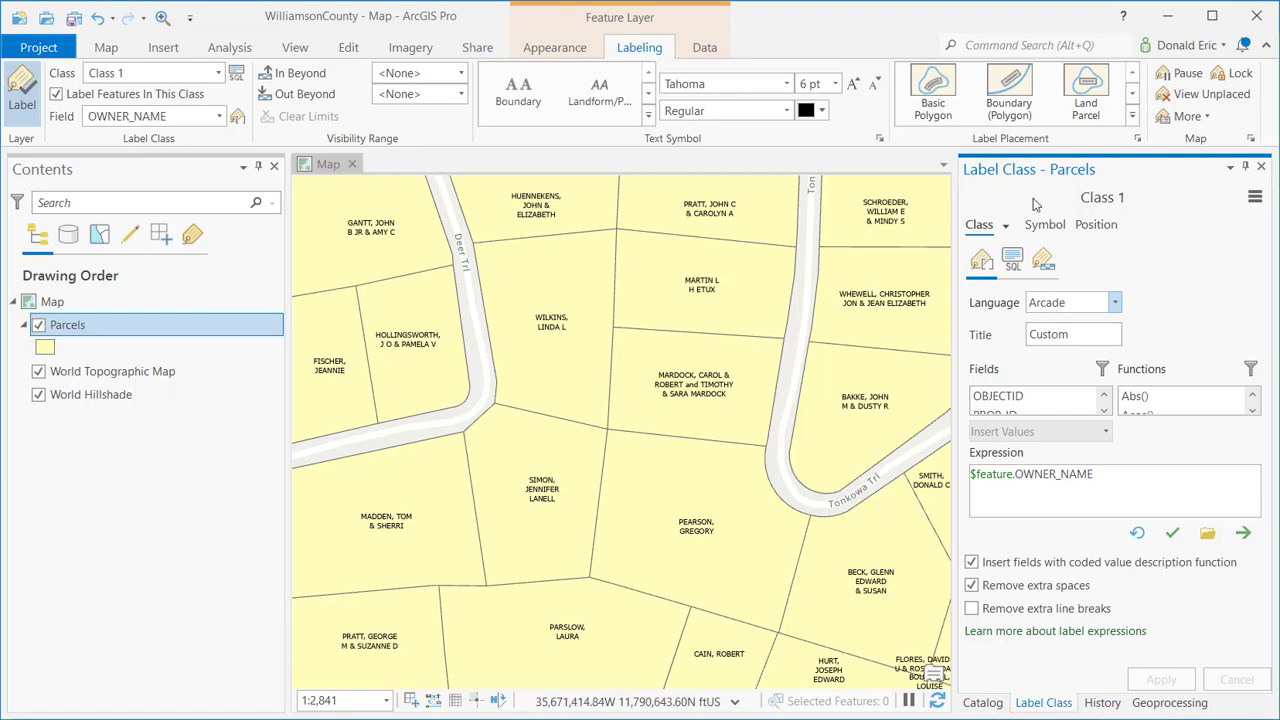
{"action": "left_click", "coordinate": [1115, 302]}
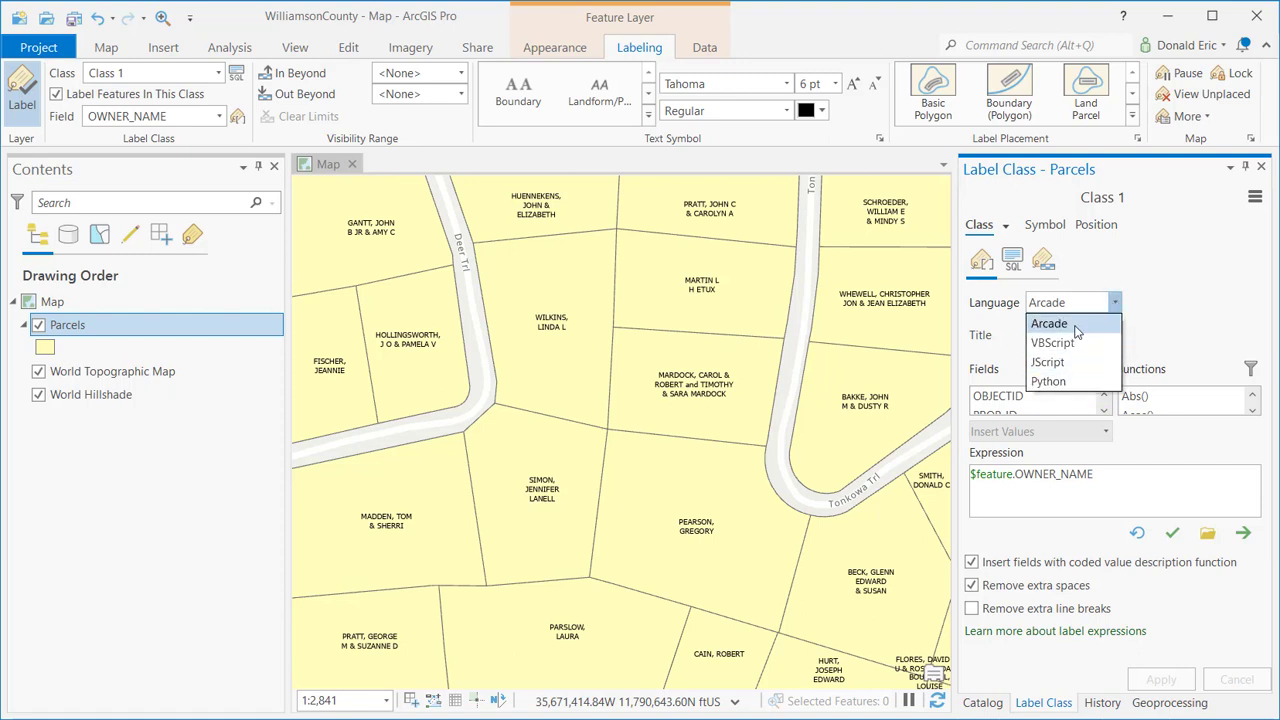
{"action": "left_click", "coordinate": [1076, 326]}
{"action": "left_click", "coordinate": [1113, 476]}
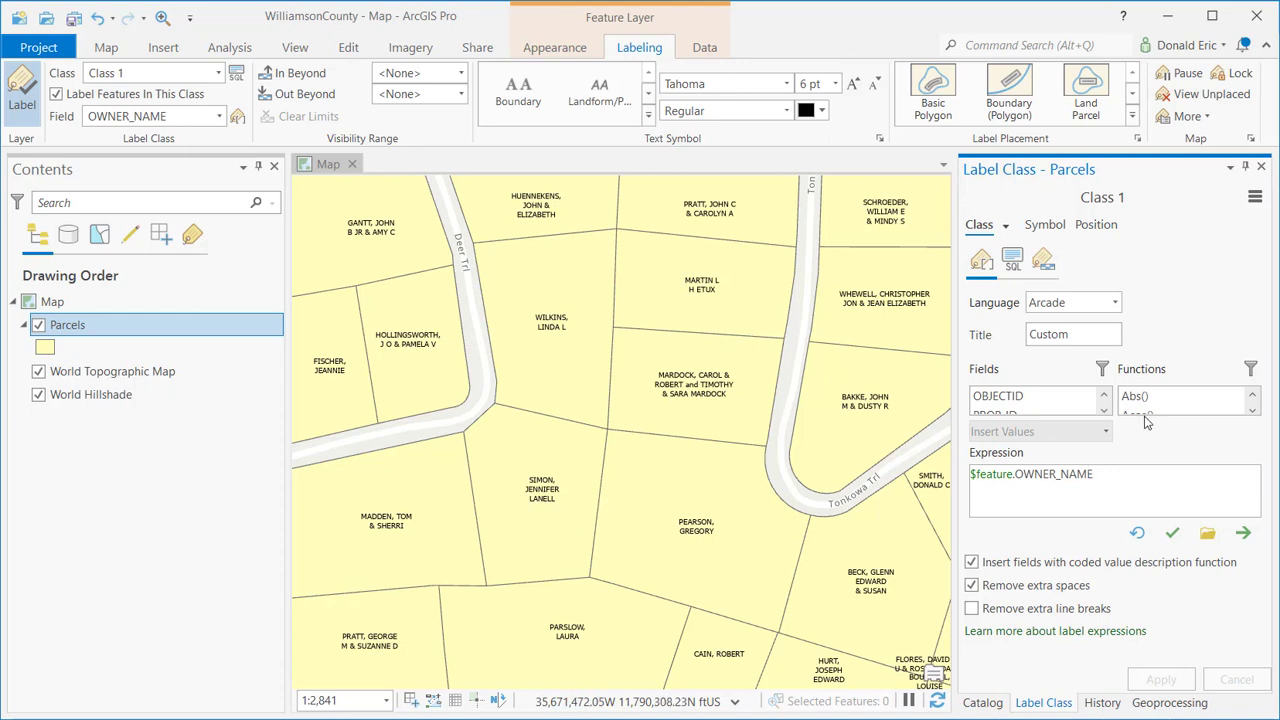
{"action": "left_click", "coordinate": [1261, 167]}
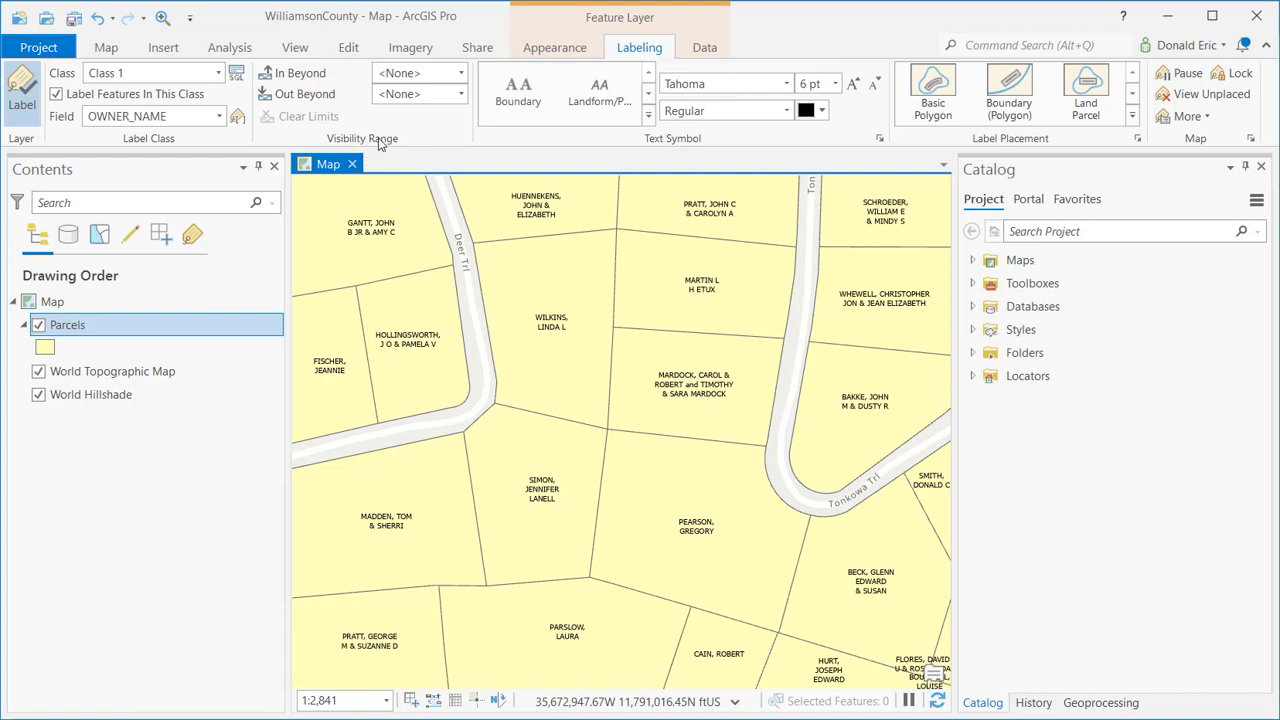
- Set the label visibility range to In Beyond 1:5,000, trying Out Beyond 1:24,000 before resetting it to <None>
{"action": "left_click", "coordinate": [461, 74]}
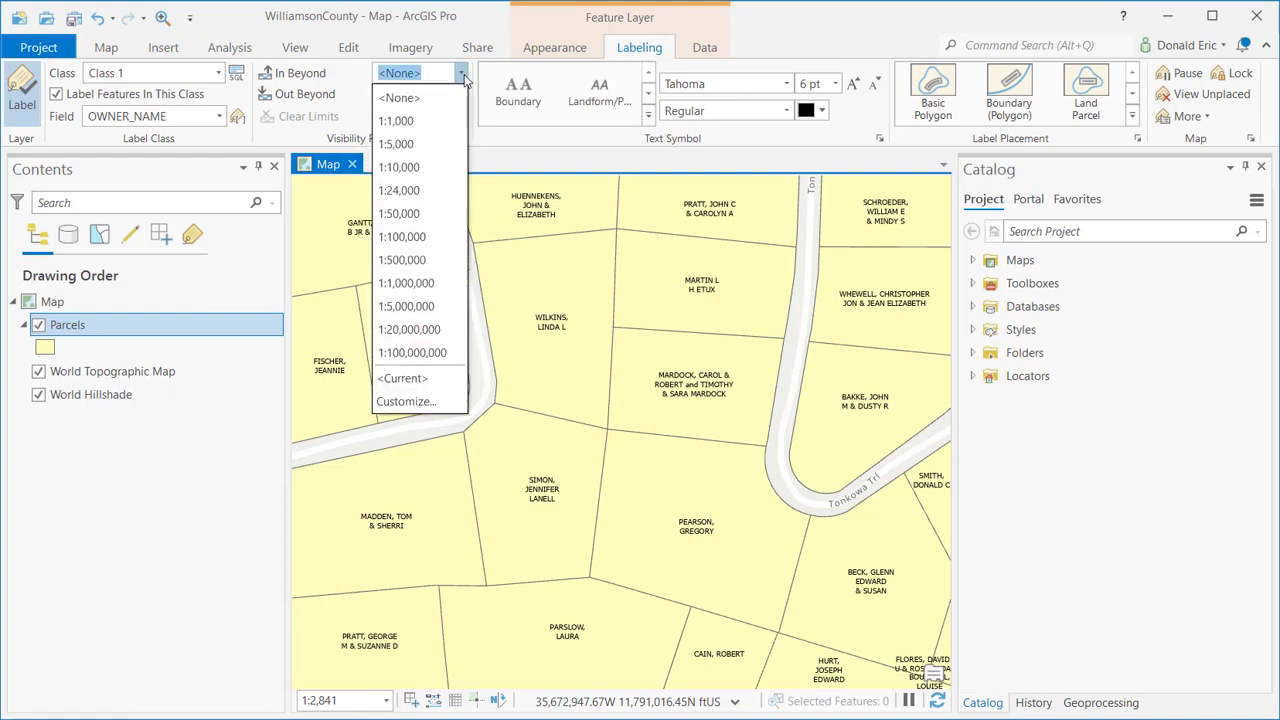
{"action": "left_click", "coordinate": [432, 138]}
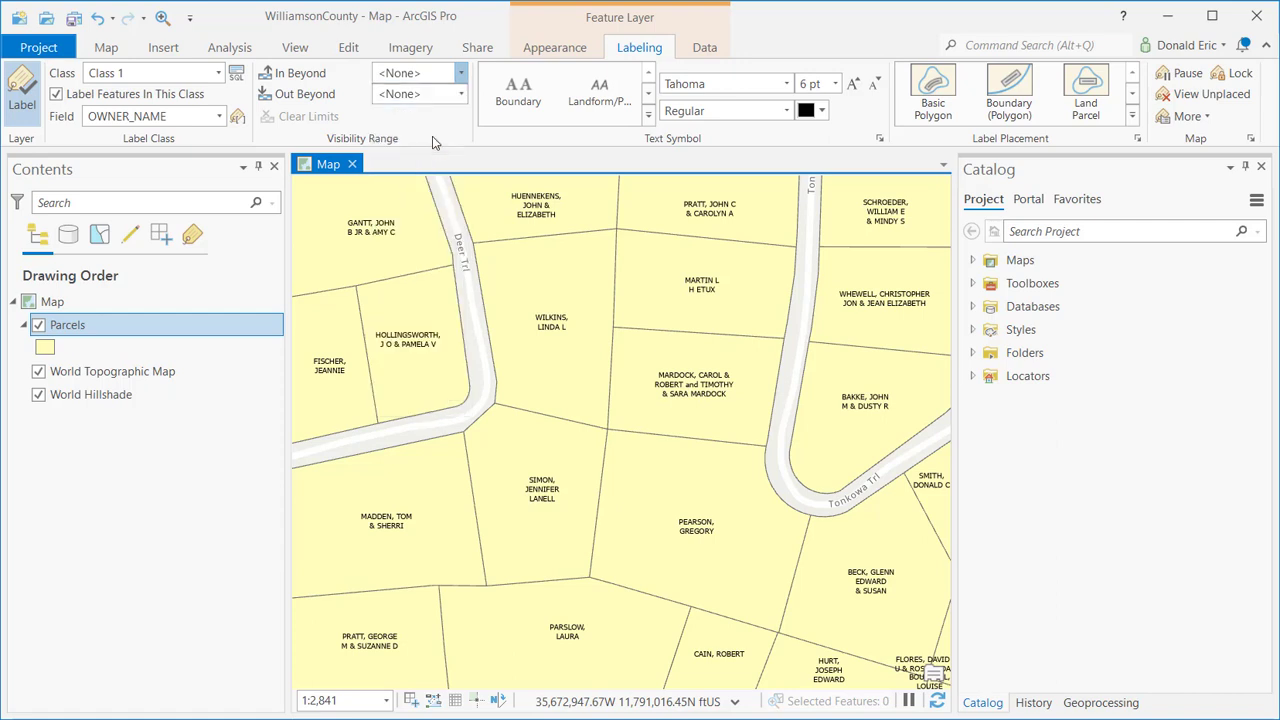
{"action": "left_click", "coordinate": [460, 94]}
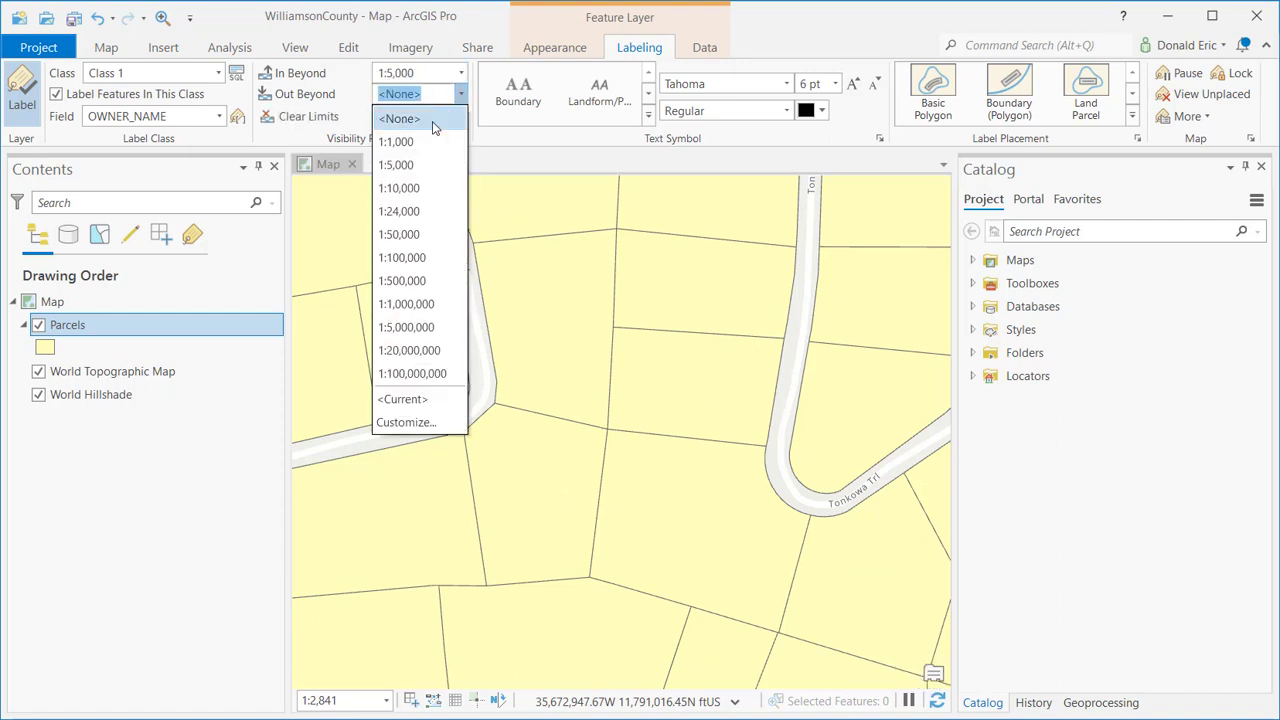
{"action": "left_click", "coordinate": [424, 211]}
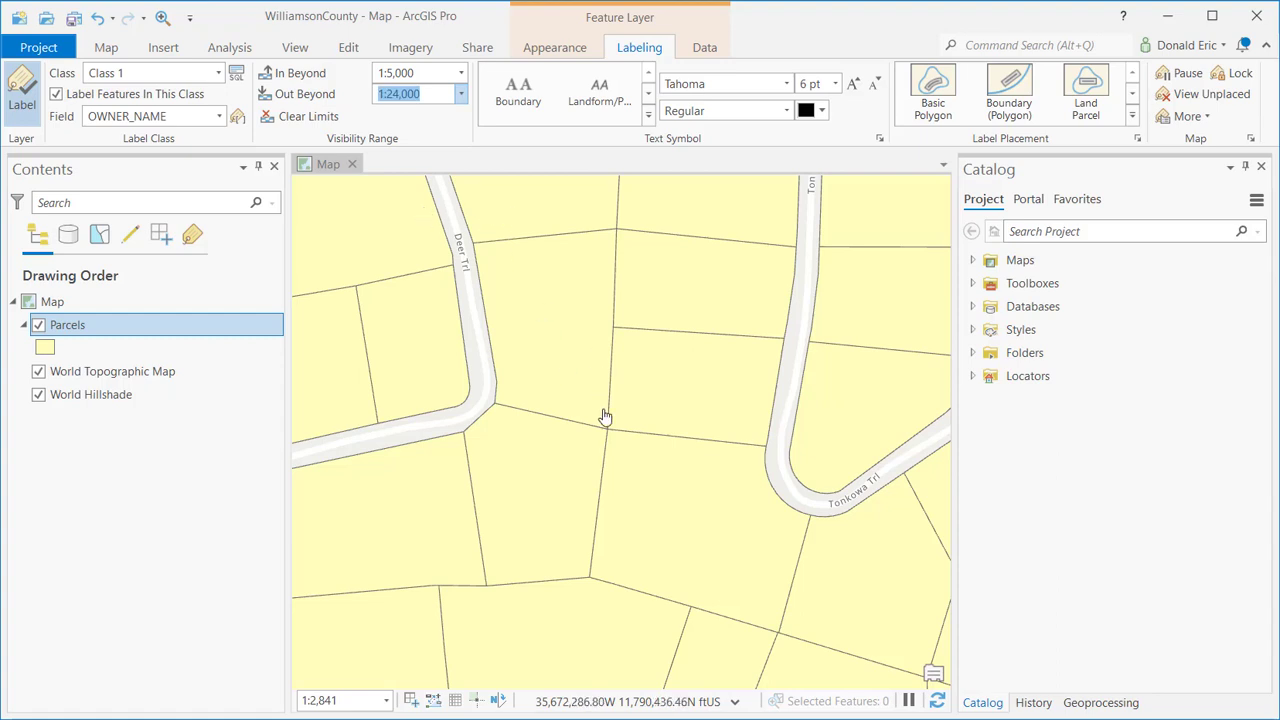
{"action": "left_click", "coordinate": [461, 94]}
{"action": "left_click", "coordinate": [445, 118]}
- Check how the parcel labels draw at map scales on both sides of the 1:5,000 limit
{"action": "left_click", "coordinate": [342, 697]}
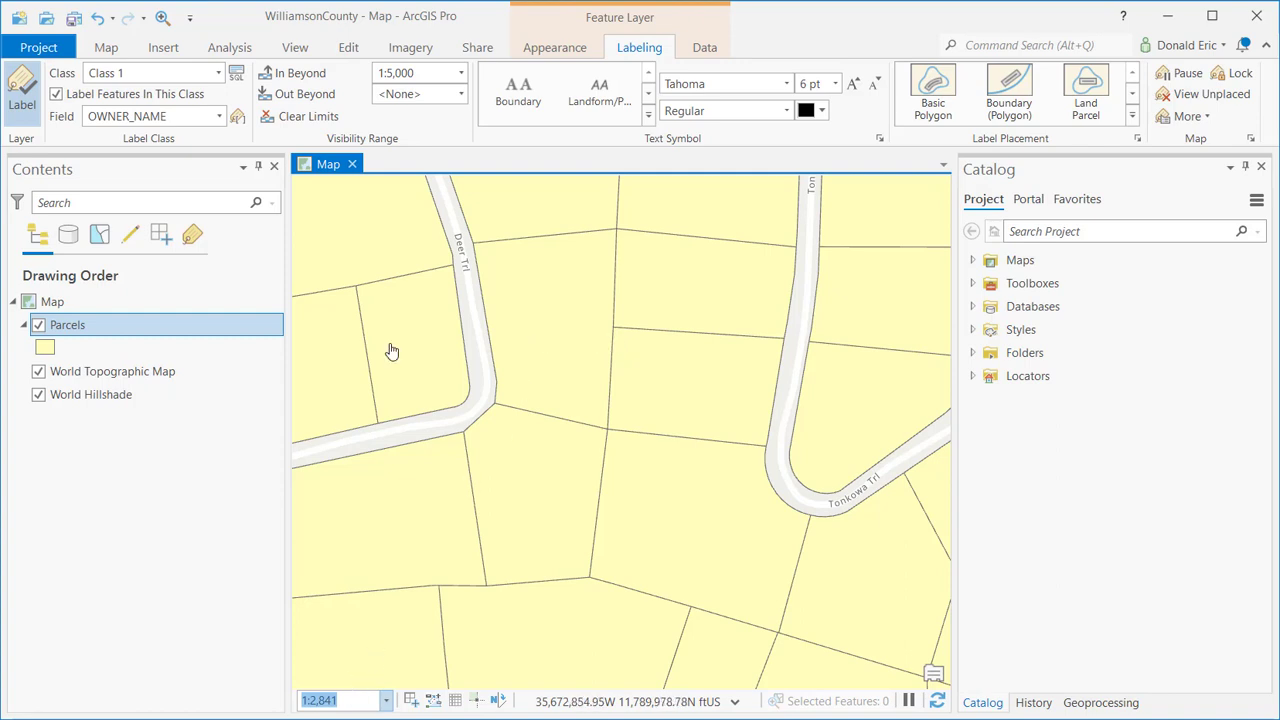
{"action": "scroll", "coordinate": [571, 369], "scroll_direction": "down", "scroll_amount": 2}
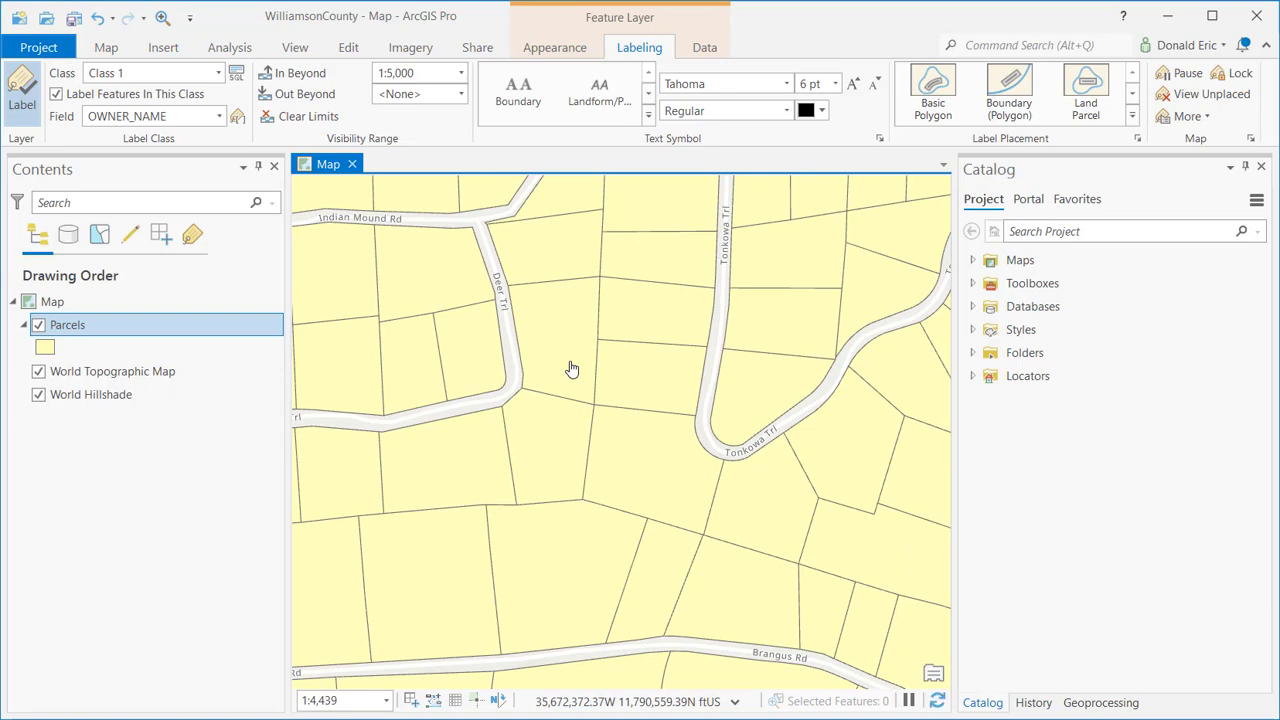
{"action": "scroll", "coordinate": [571, 369], "scroll_direction": "down", "scroll_amount": 2}
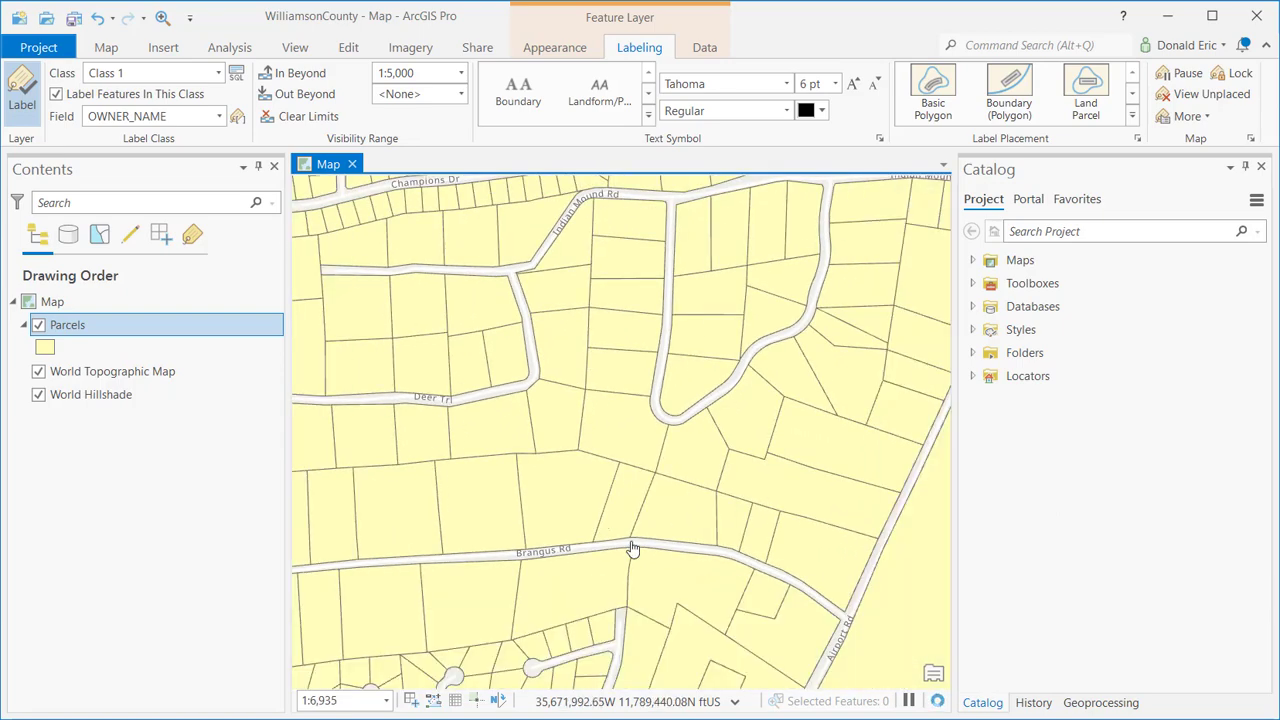
{"action": "left_click", "coordinate": [937, 703]}
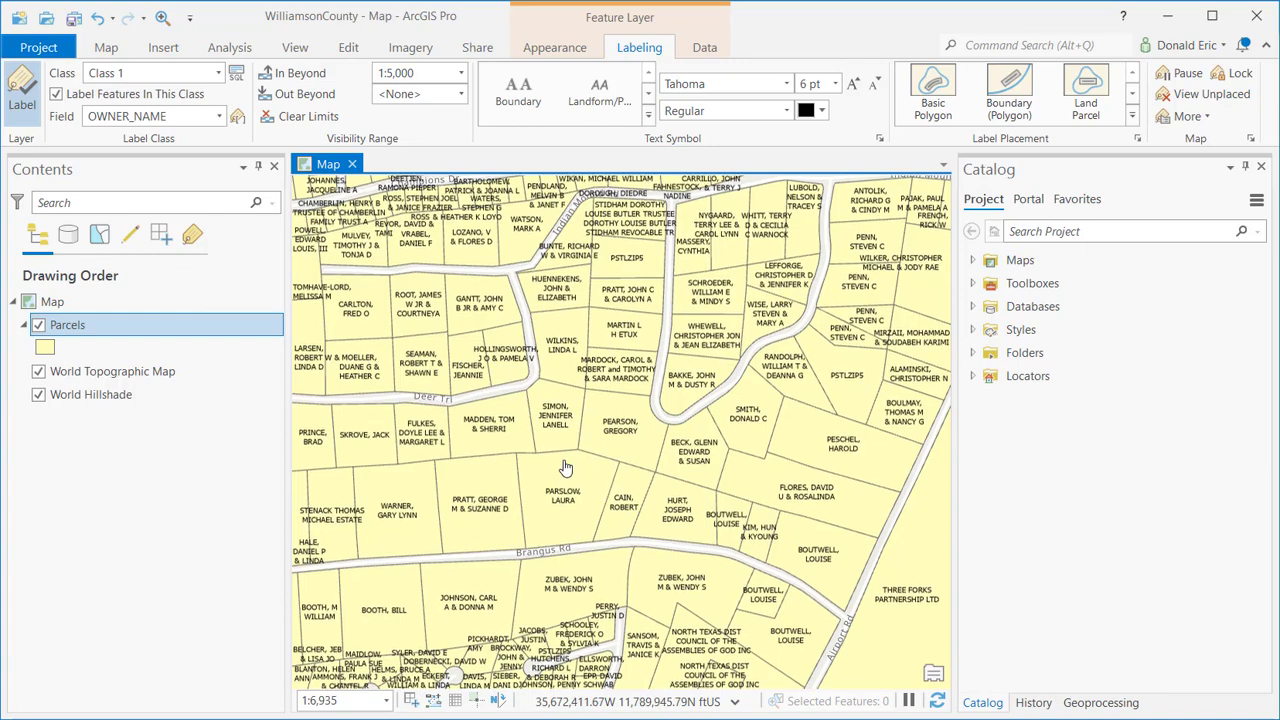
{"action": "scroll", "coordinate": [565, 468], "scroll_direction": "up", "scroll_amount": 3}
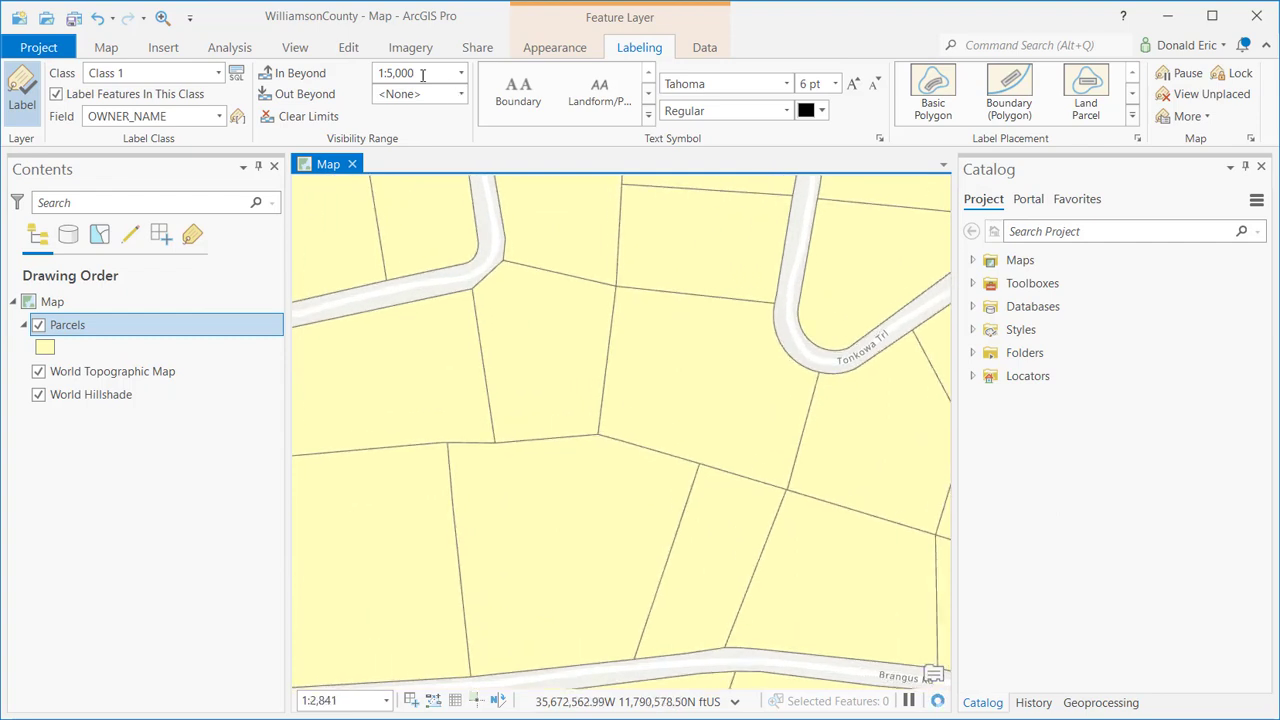
- Set the labels' Out Beyond limit to 1:24,000 and clear all visibility limits
{"action": "left_click", "coordinate": [461, 93]}
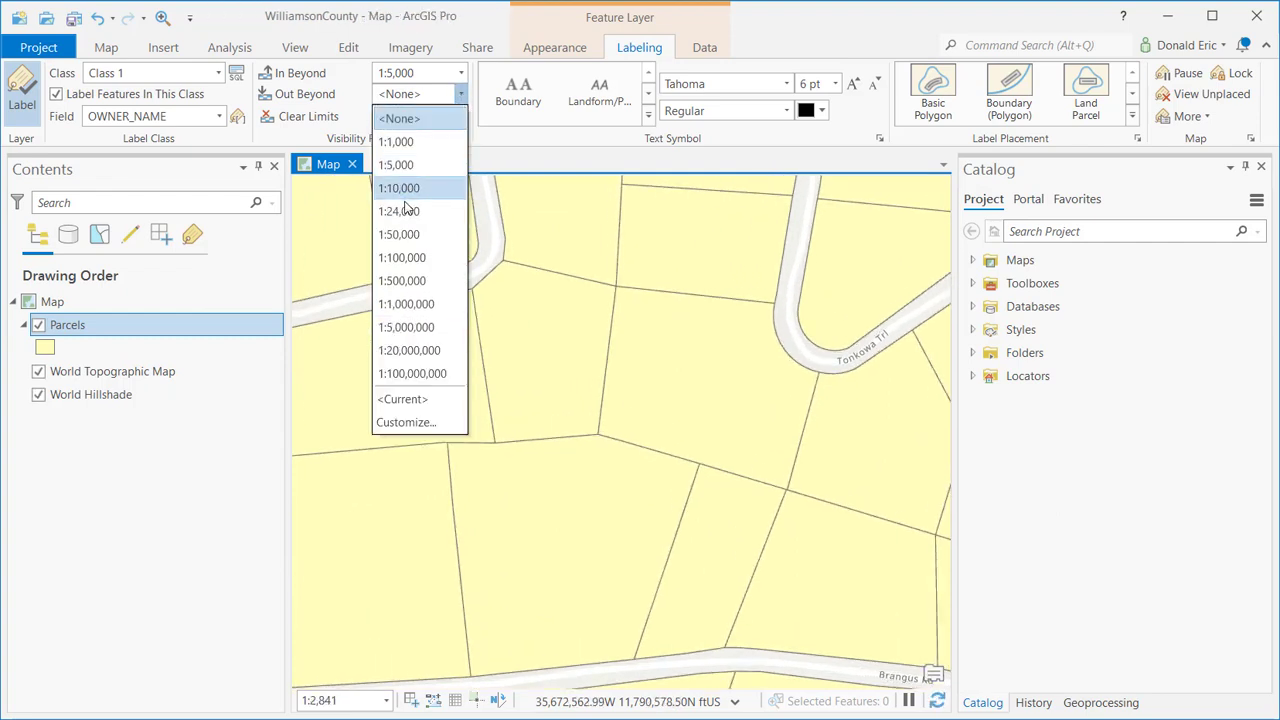
{"action": "left_click", "coordinate": [408, 211]}
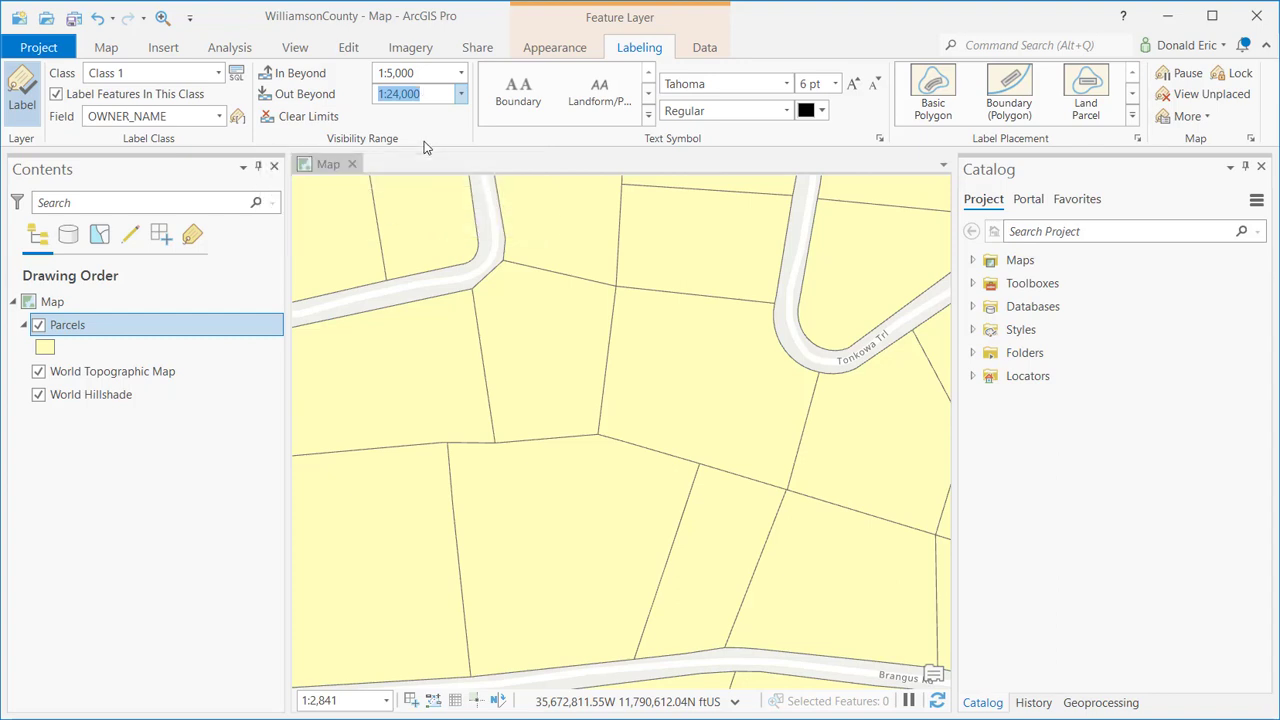
{"action": "left_click", "coordinate": [309, 117]}
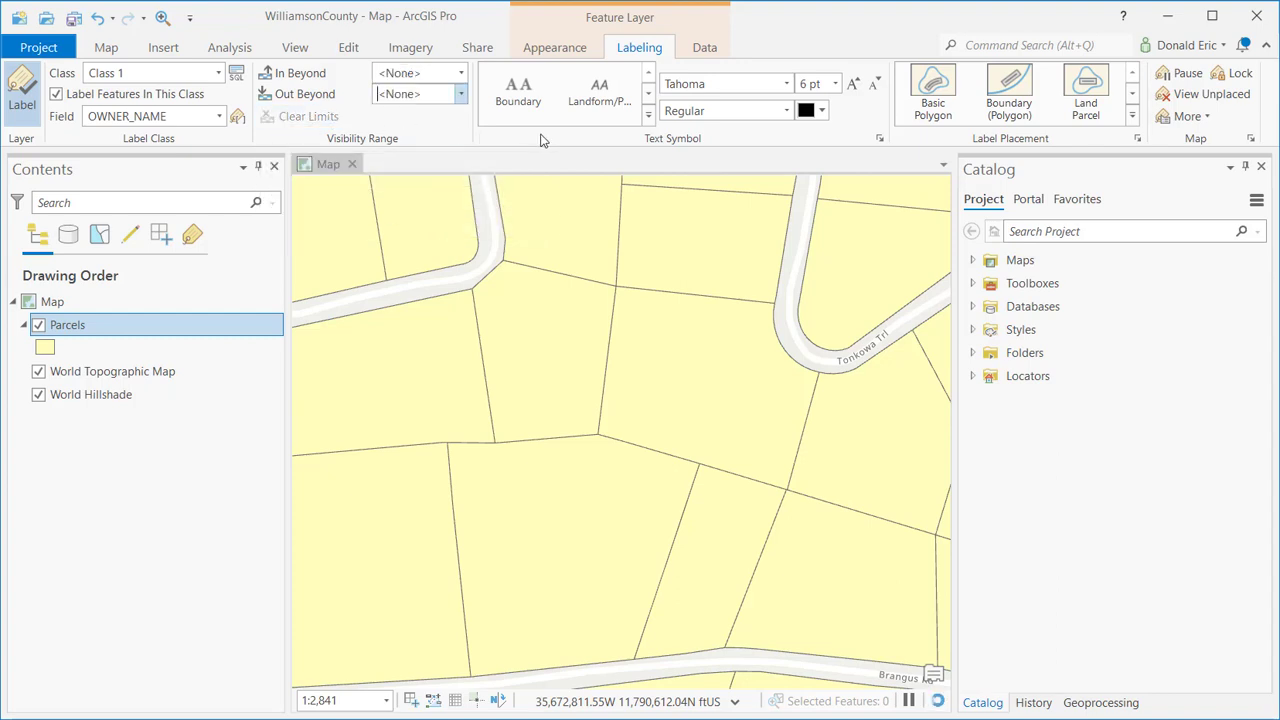
- Review the predefined text symbols, fonts and font styles available for the parcel labels
{"action": "left_click", "coordinate": [648, 116]}
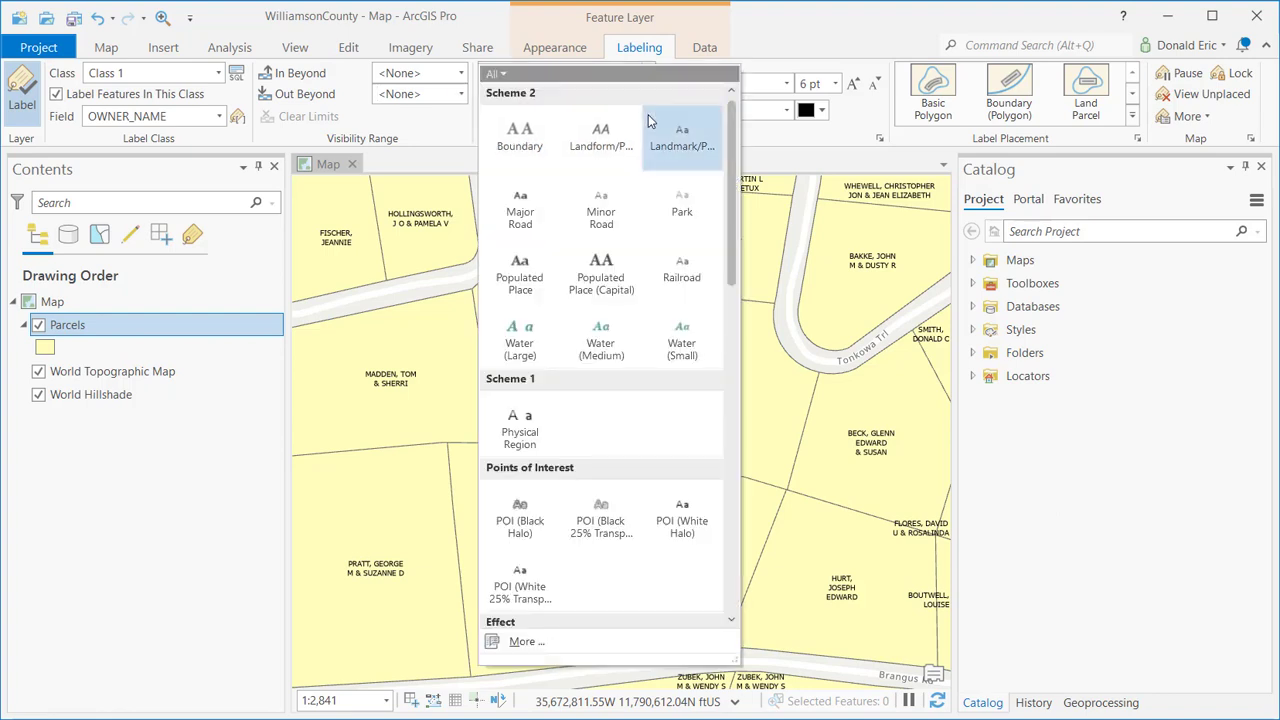
{"action": "left_click_drag", "start_coordinate": [738, 194], "coordinate": [759, 115]}
{"action": "left_click", "coordinate": [785, 36]}
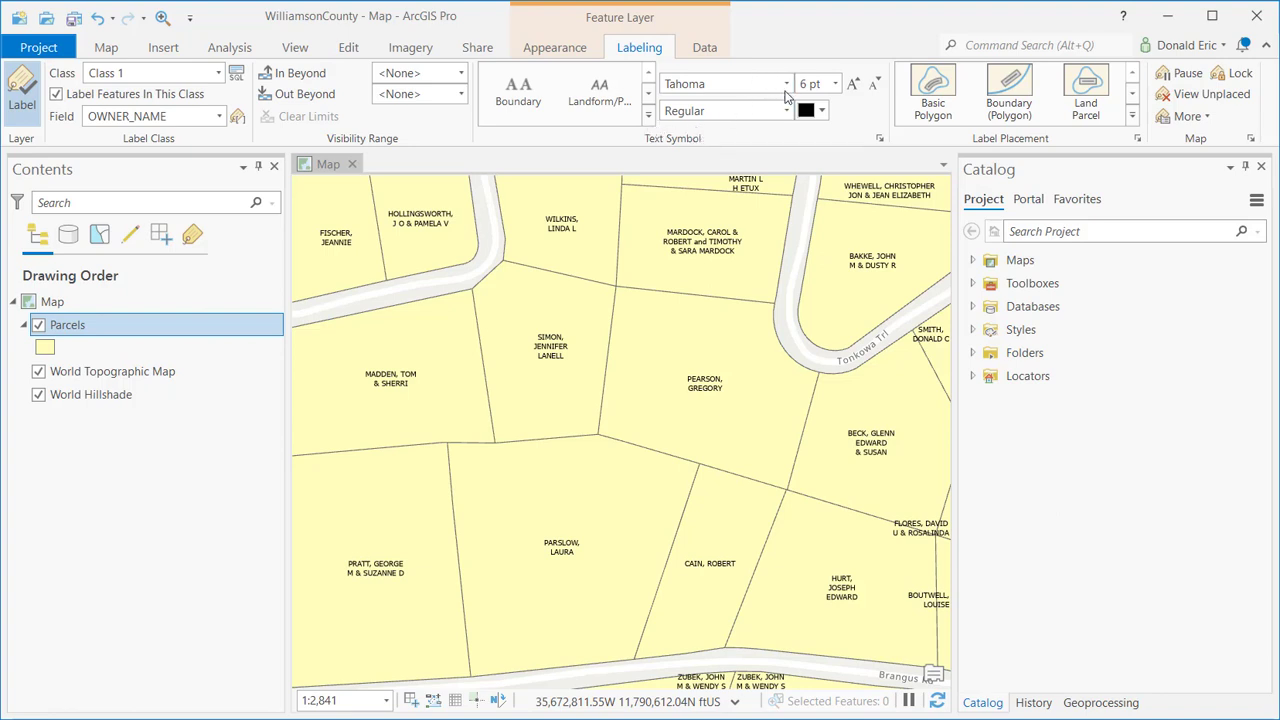
{"action": "left_click", "coordinate": [788, 83]}
{"action": "left_click", "coordinate": [788, 83]}
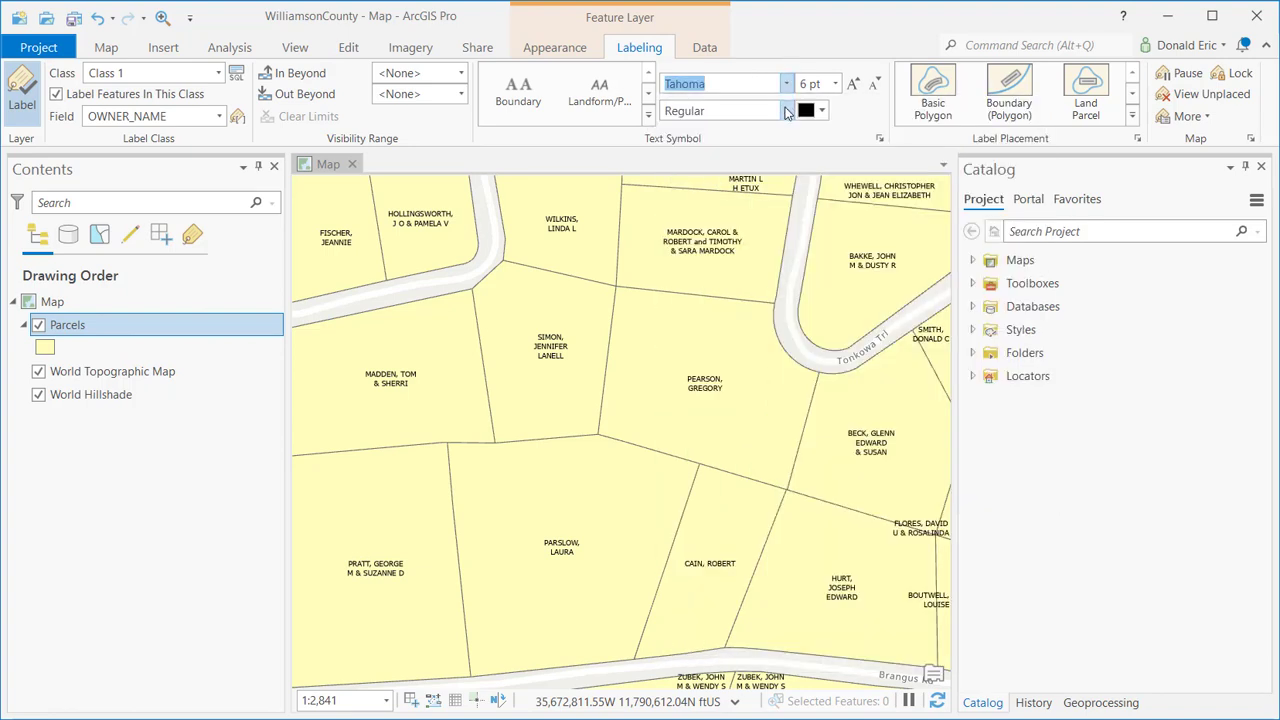
{"action": "left_click", "coordinate": [787, 111]}
{"action": "left_click", "coordinate": [840, 134]}
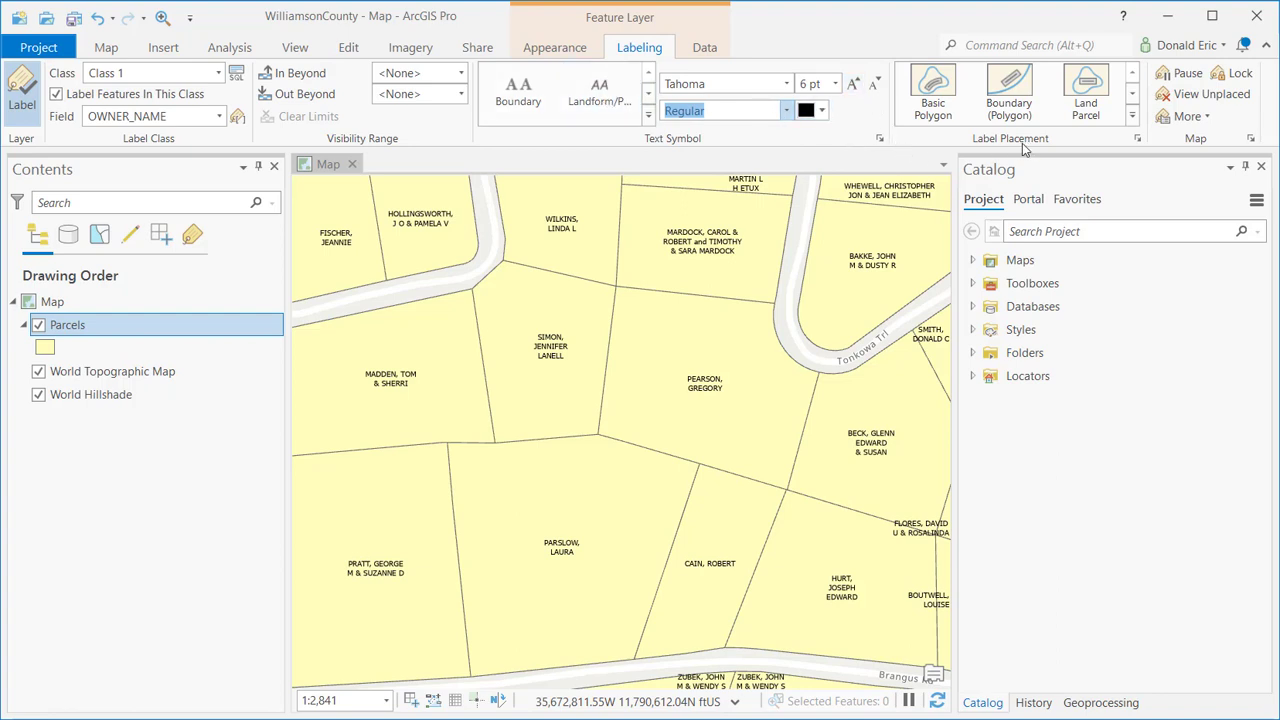
- Apply the Land Parcel placement style to the parcel labels and check them at a smaller map scale
{"action": "left_click", "coordinate": [1133, 118]}
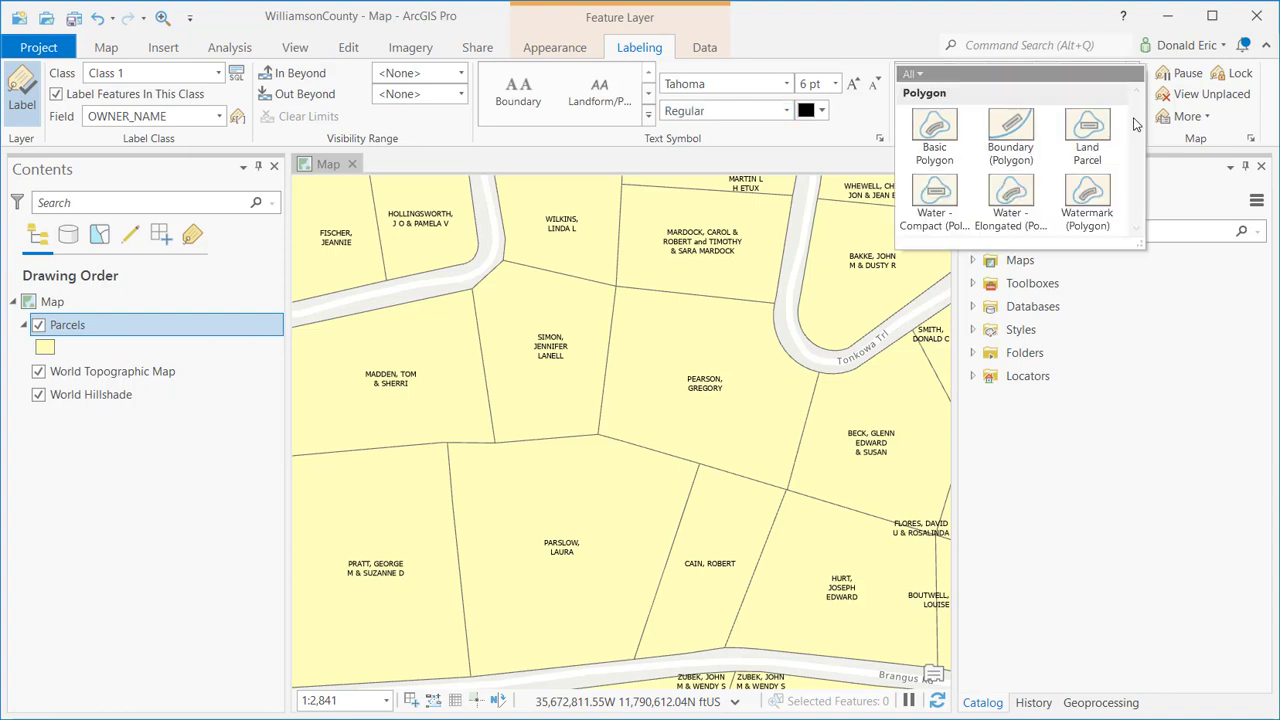
{"action": "left_click", "coordinate": [1094, 131]}
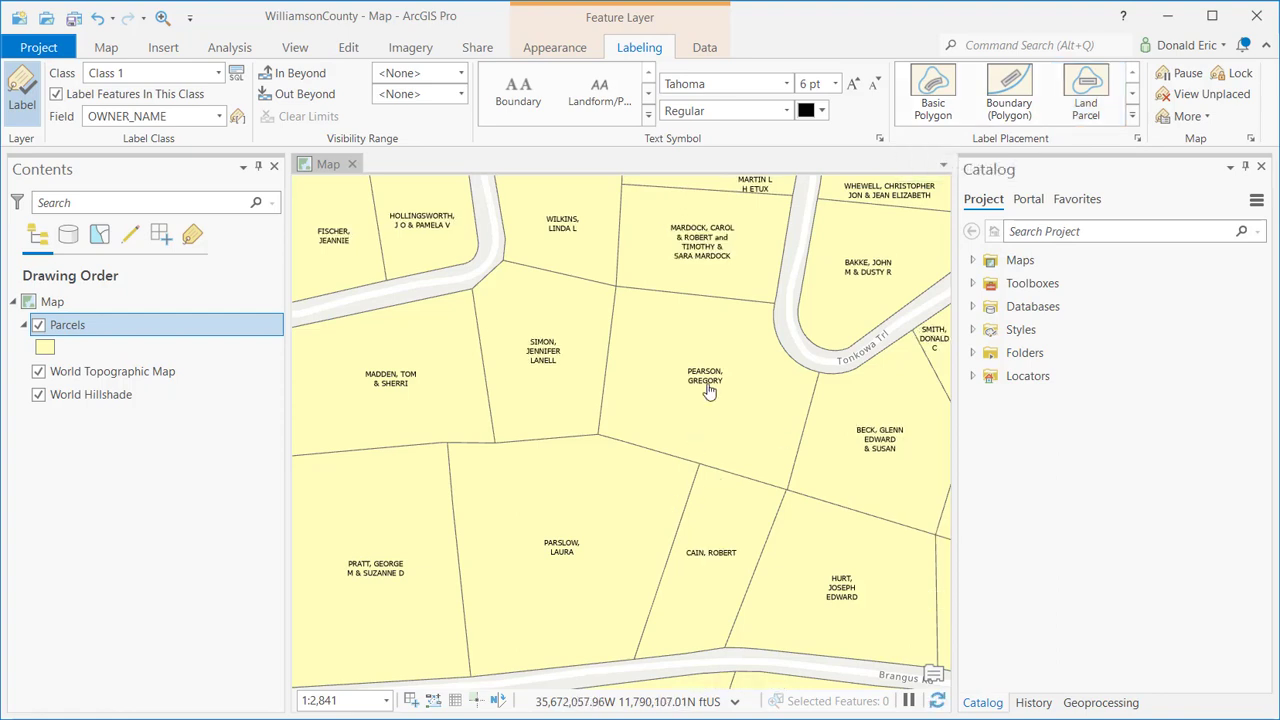
{"action": "left_click", "coordinate": [1133, 118]}
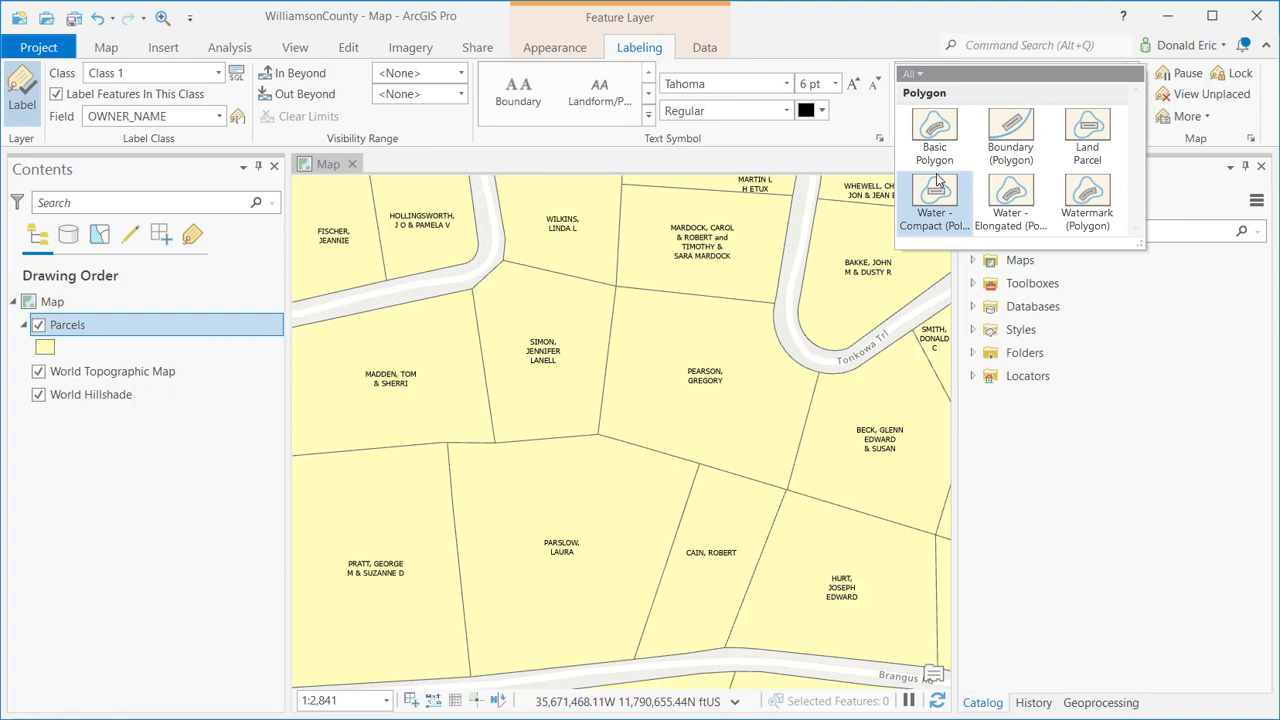
{"action": "left_click", "coordinate": [858, 22]}
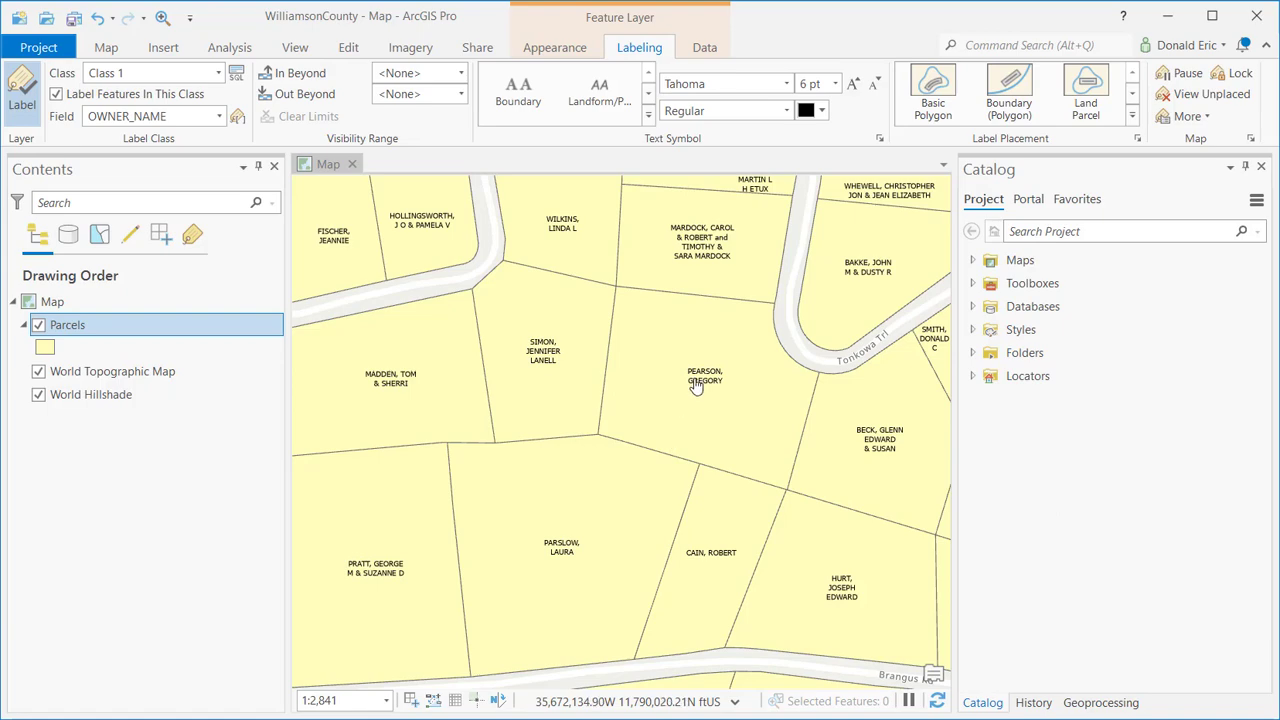
{"action": "scroll", "coordinate": [690, 380], "scroll_direction": "down", "scroll_amount": 1}
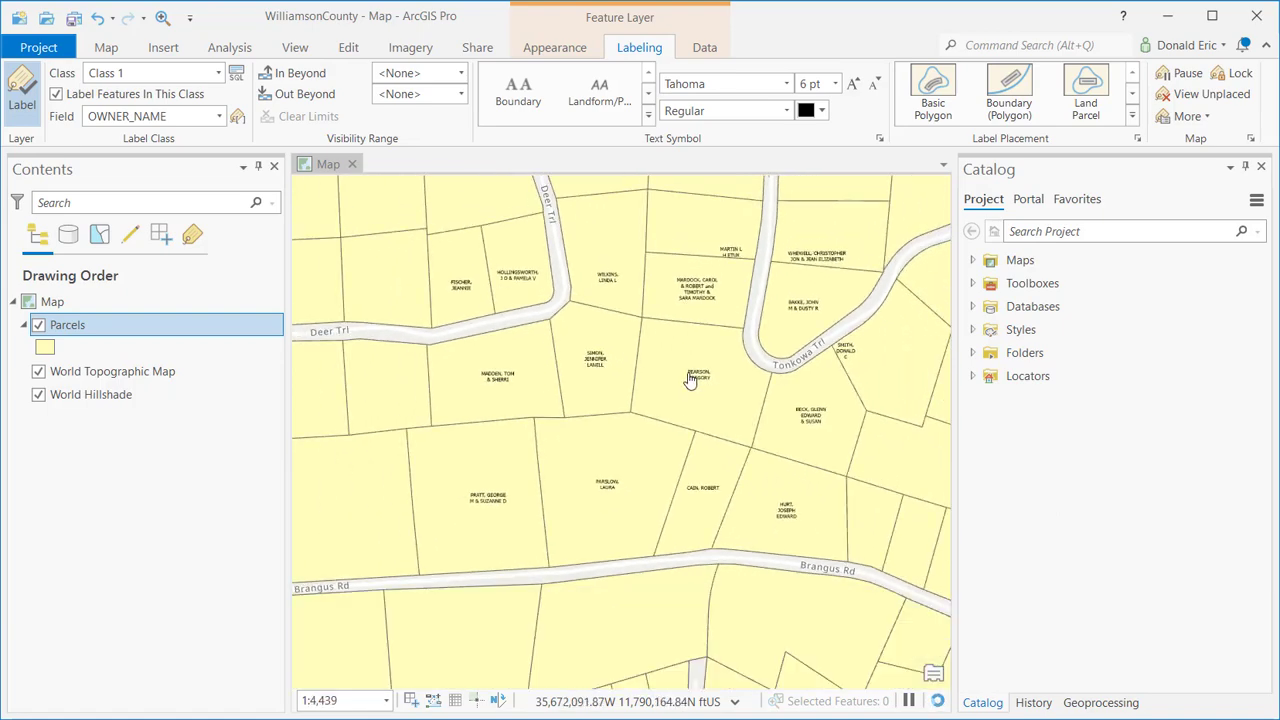
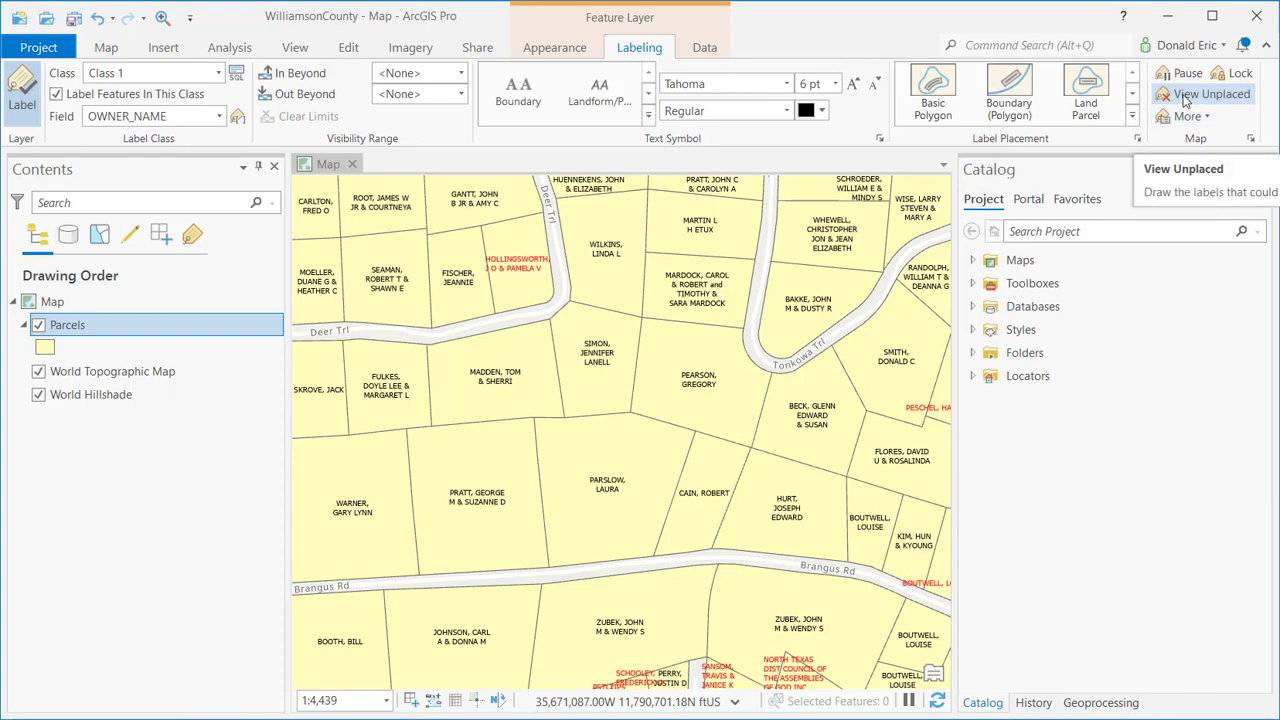
- Draw the unplaced parcel labels on the map, check them around the smaller parcels, and review the additional map labeling options
{"action": "left_click", "coordinate": [1189, 95]}
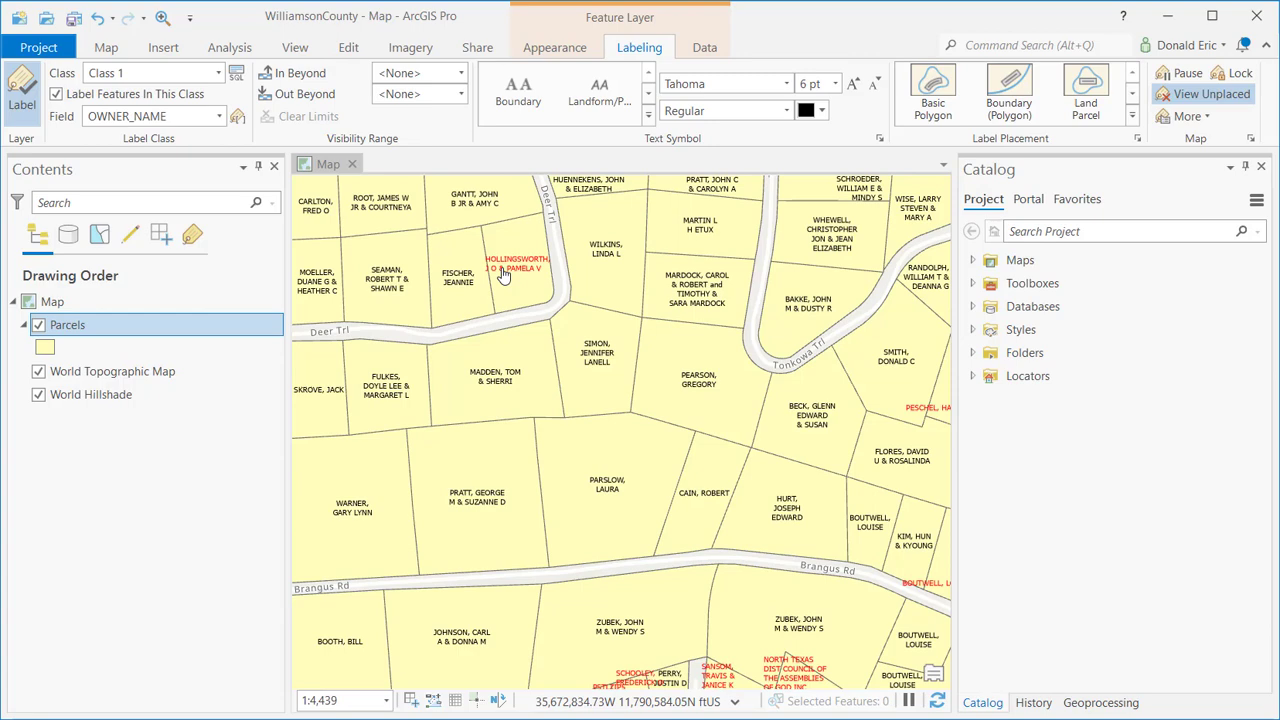
{"action": "left_click_drag", "start_coordinate": [707, 585], "coordinate": [617, 483]}
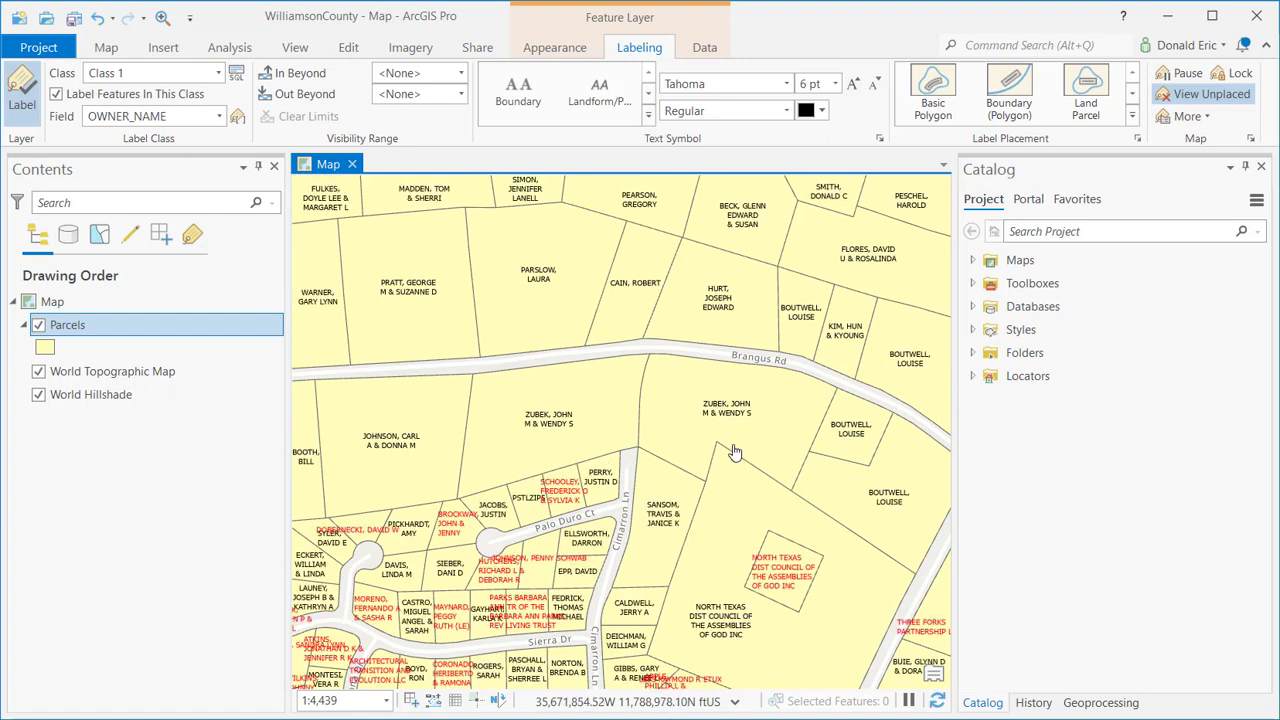
{"action": "left_click", "coordinate": [1206, 118]}
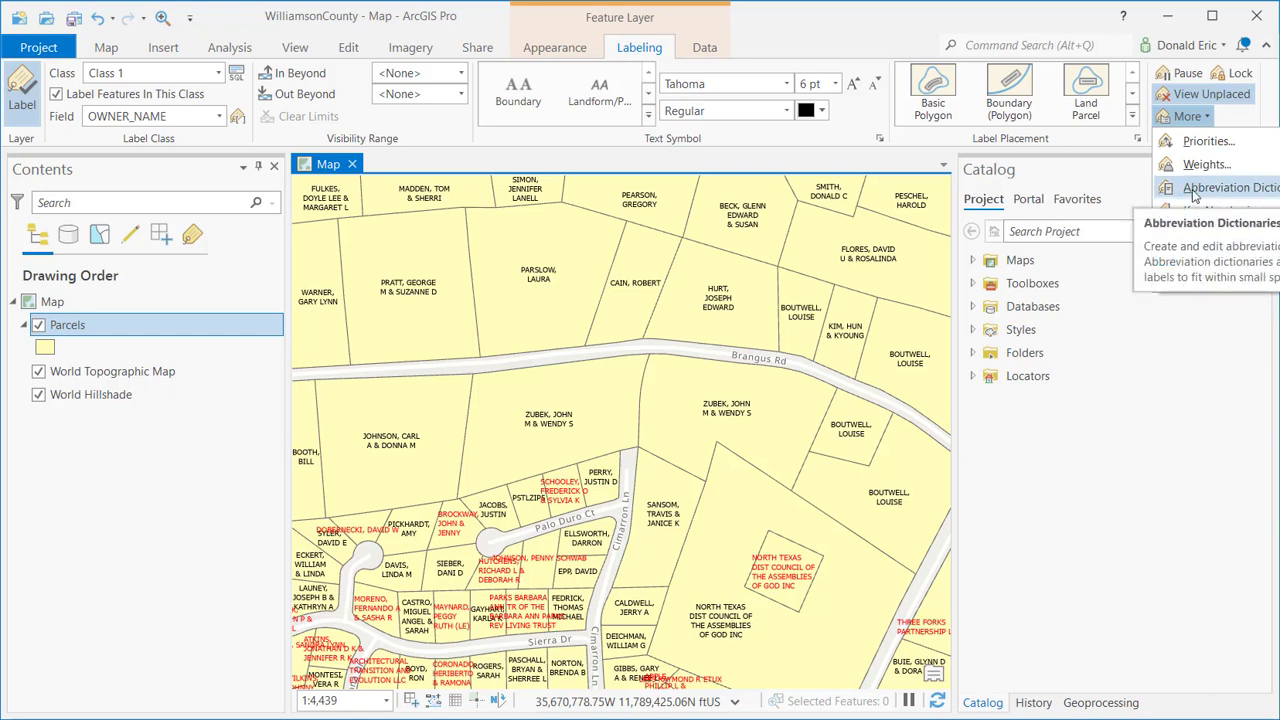
{"action": "left_click", "coordinate": [1012, 22]}
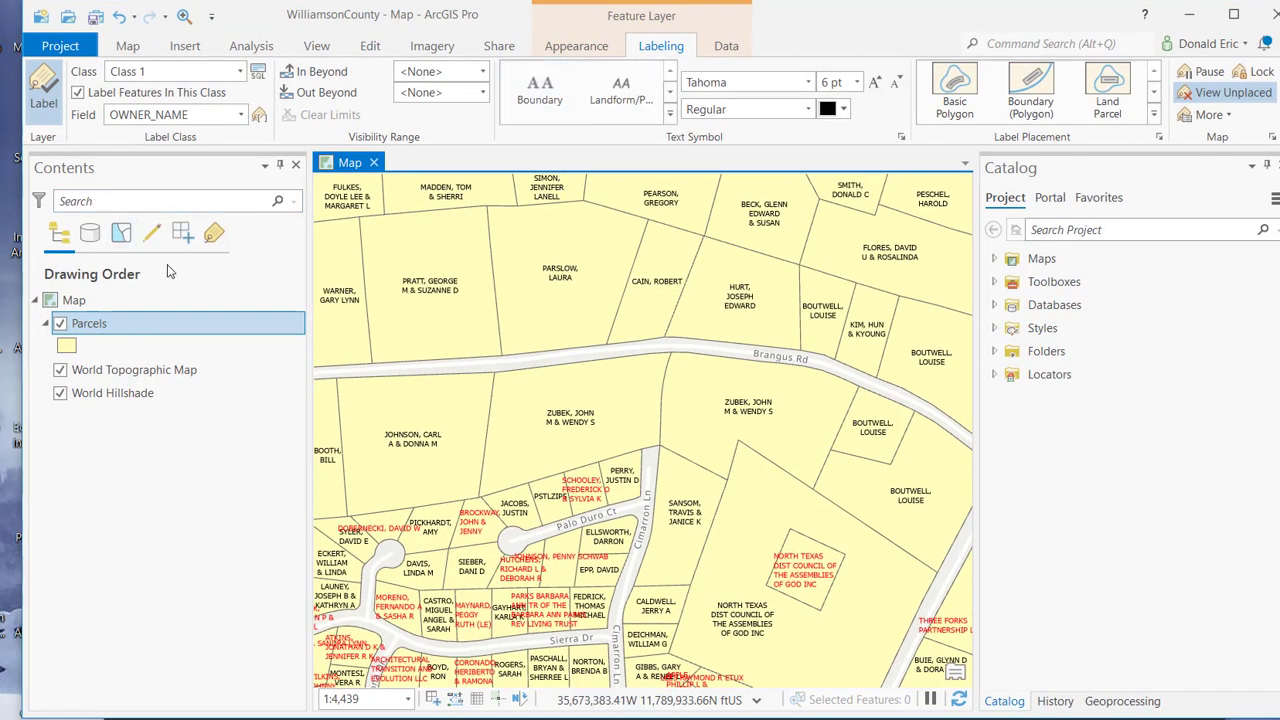
- List the map contents by labeling and turn off the Class 1 label class of the Parcels layer
{"action": "left_click", "coordinate": [214, 238]}
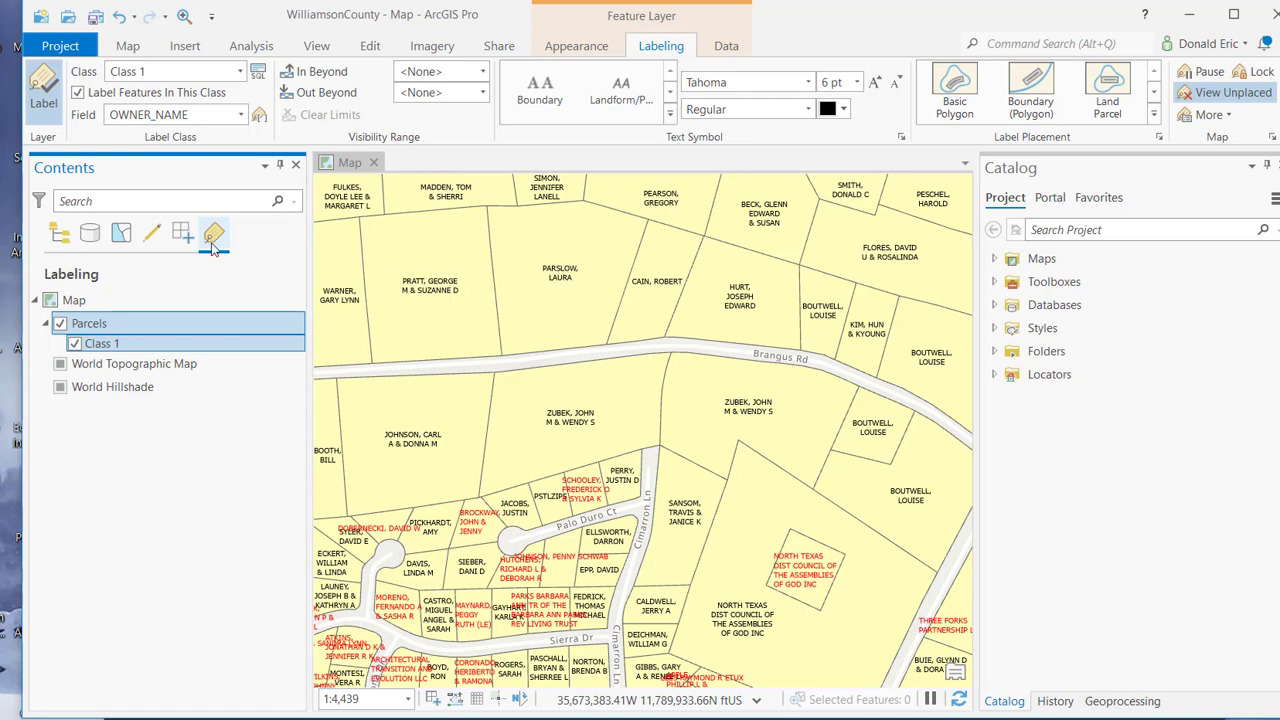
{"action": "left_click", "coordinate": [76, 344]}
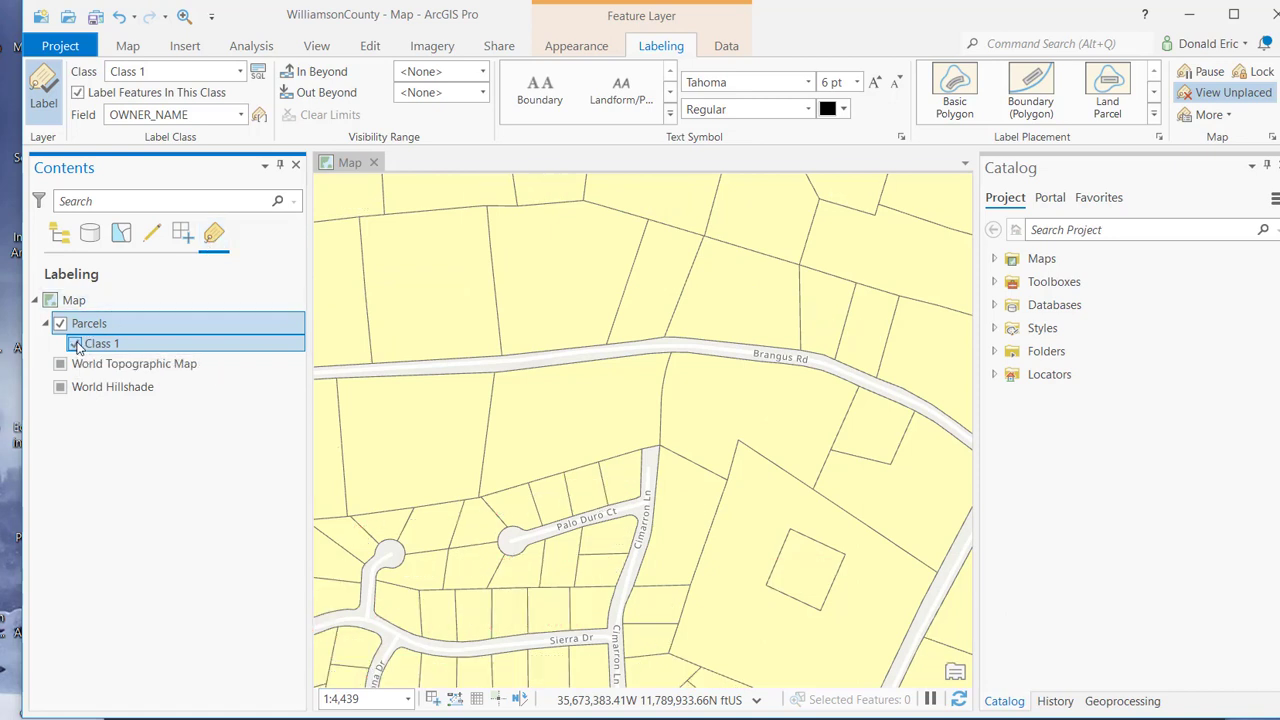